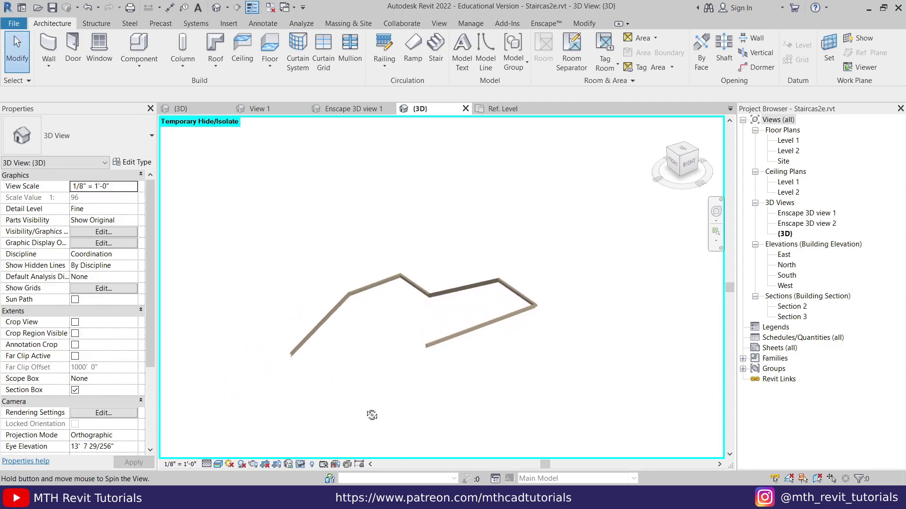
Step: Reset the temporary isolation so the whole staircase model shows again, then orbit the view slightly
key("h")
key("r")
mouse_move(627, 410)
left_mouse_down()
mouse_move(660, 384)
mouse_move(642, 447)
mouse_move(635, 421)
left_mouse_up()
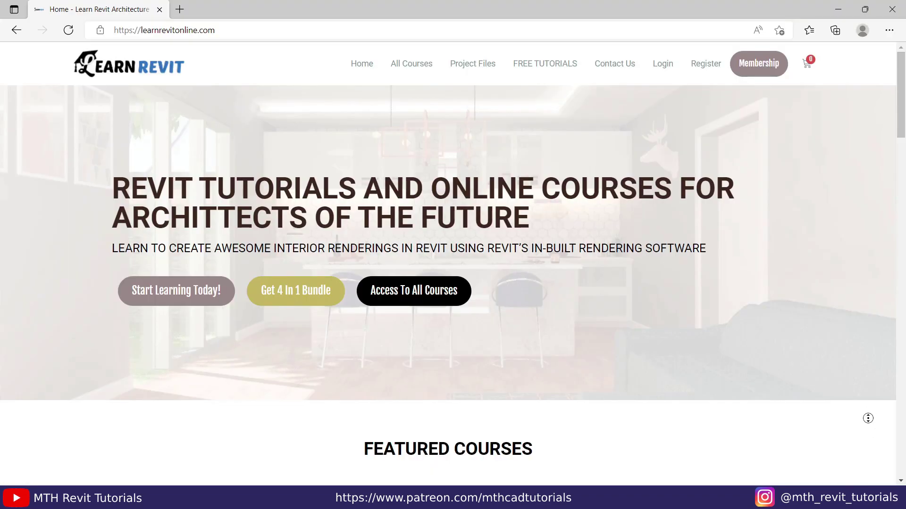
Step: Scroll down through the Learn Revit Online homepage and the MTH Revit Tutorials Patreon page
scroll(865, 438, "down", 5)
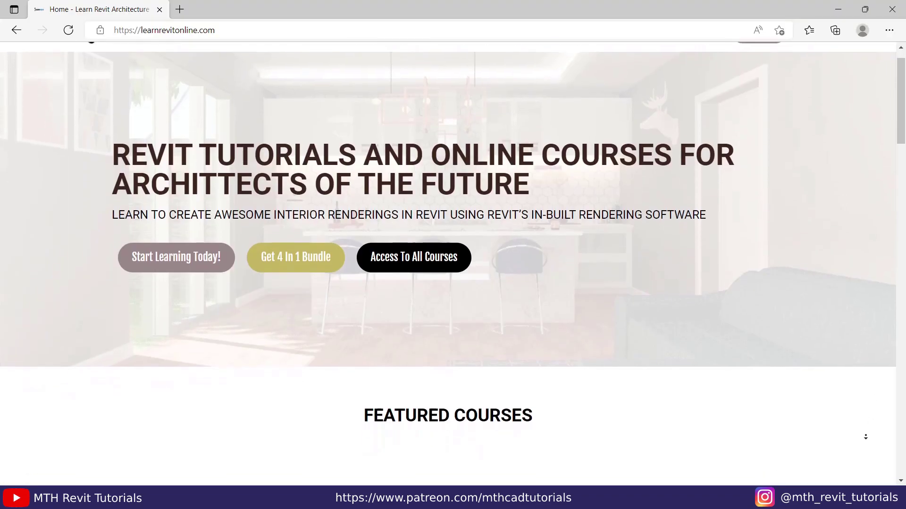
scroll(866, 438, "down", 5)
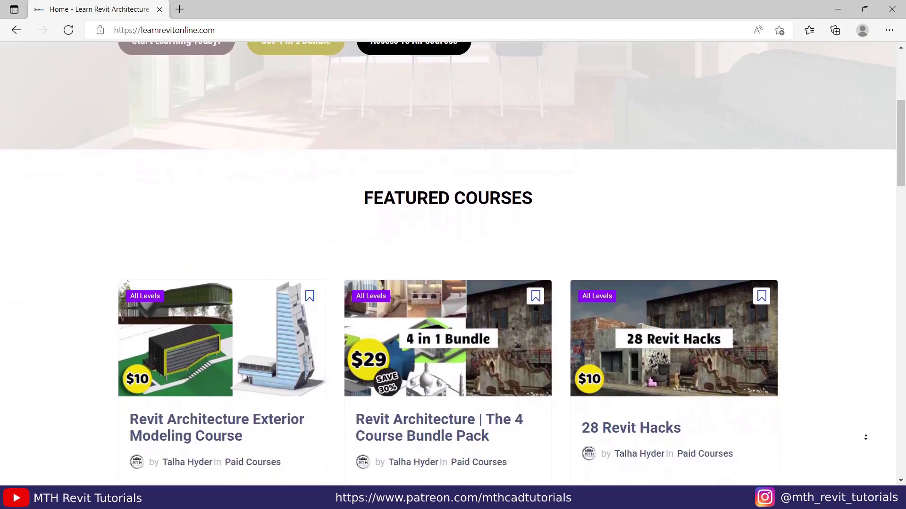
scroll(865, 438, "down", 5)
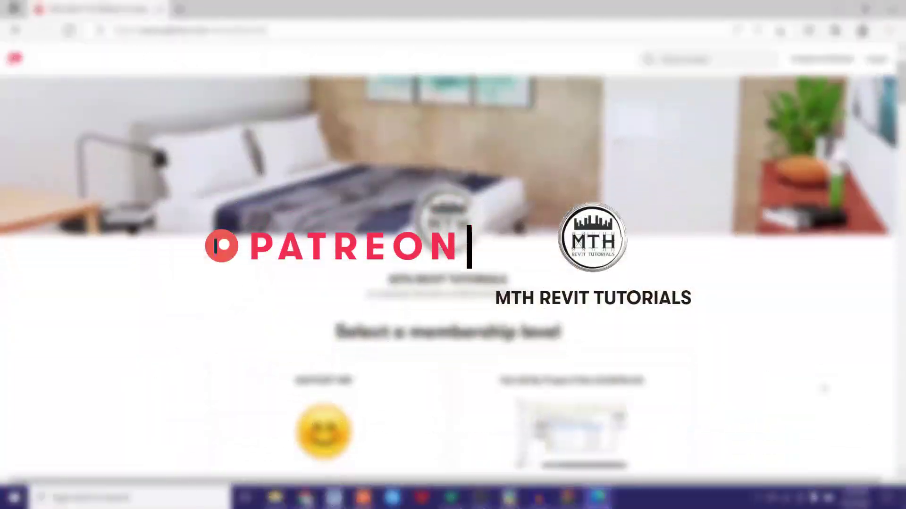
scroll(823, 388, "down", 8)
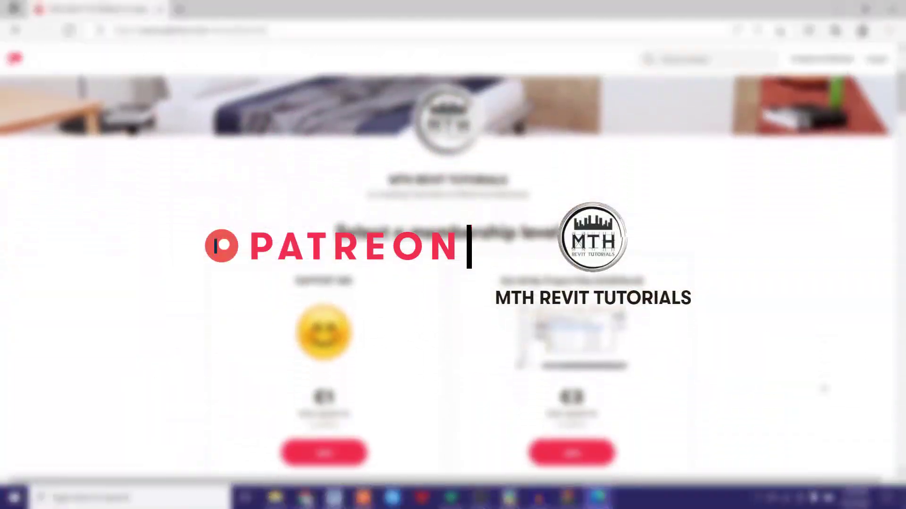
scroll(824, 389, "down", 9)
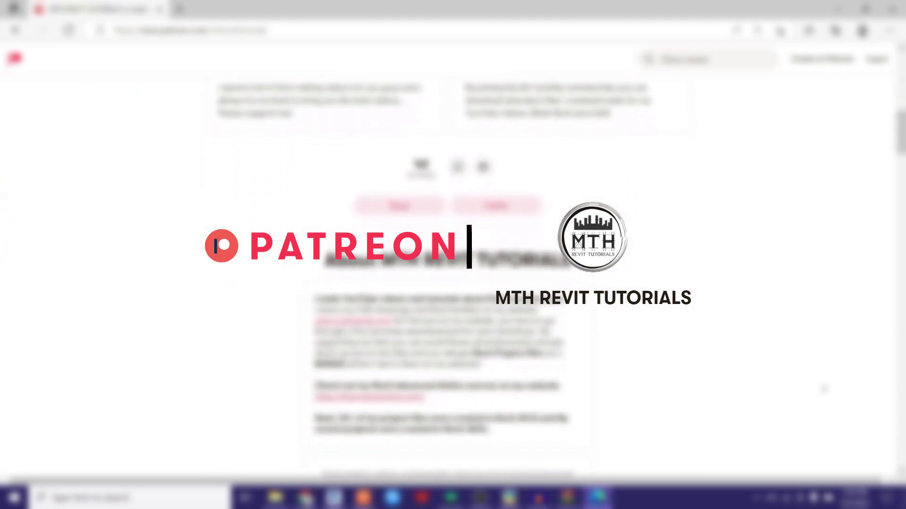
scroll(823, 389, "down", 10)
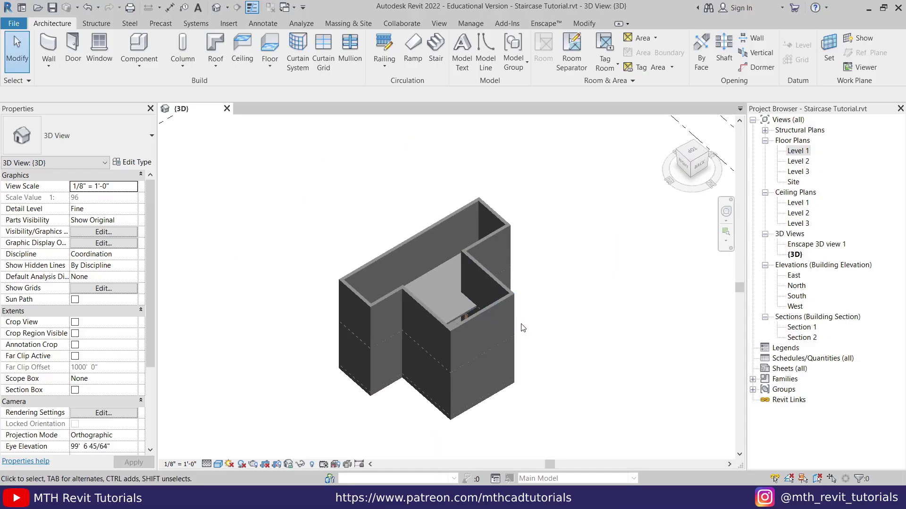
Step: Orbit to a near top-down view, zoom onto the building core, select the stair and orbit around it
middle_click_drag(359, 331, 520, 285, "shift")
scroll(442, 393, "down", 2)
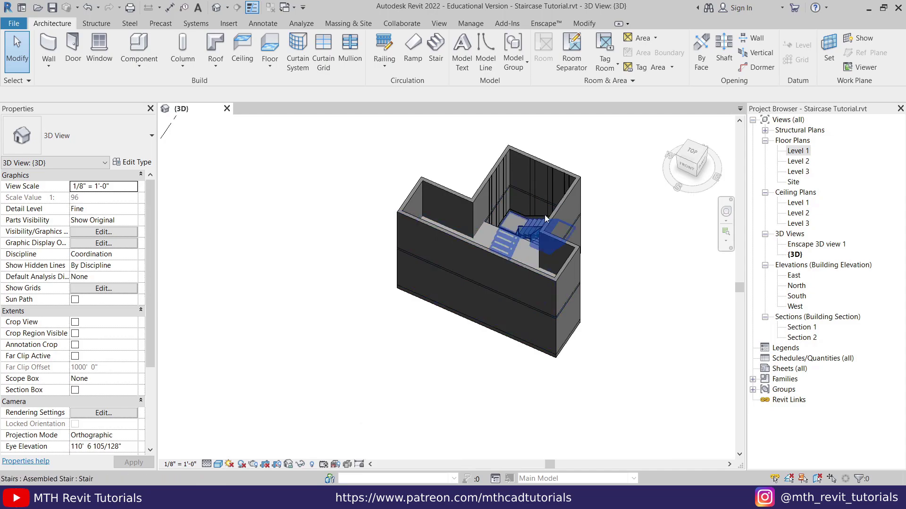
scroll(545, 215, "up", 4)
left_click(491, 241)
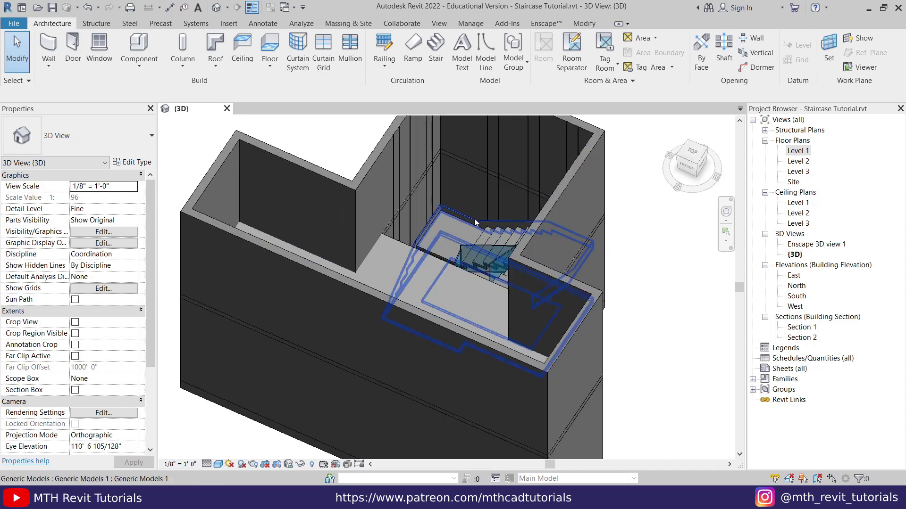
middle_click_drag(465, 239, 378, 325, "shift")
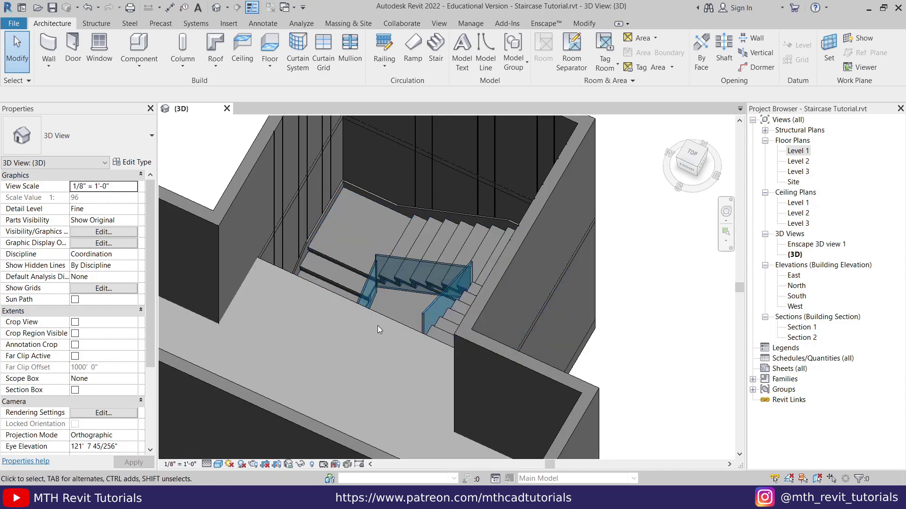
Step: Wrap the selected stair in a section box and zoom in on its lower flight
left_click(342, 265)
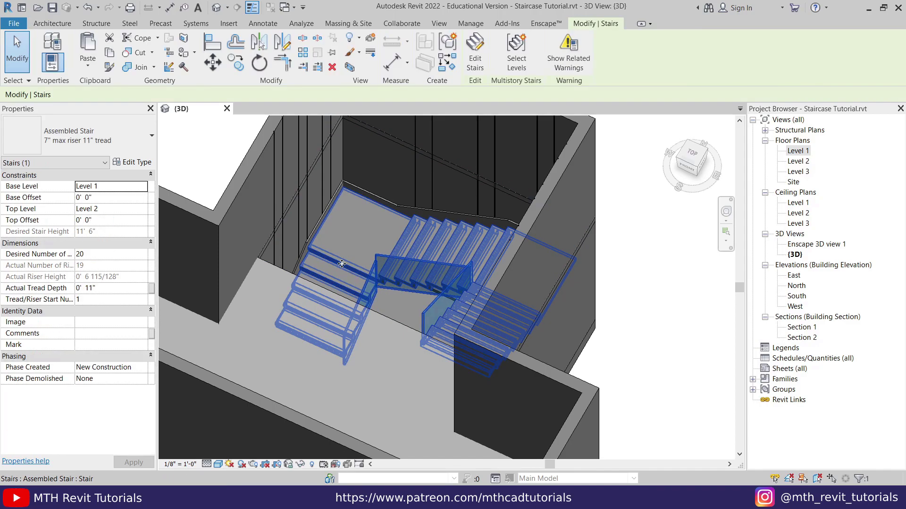
scroll(347, 278, "down", 5)
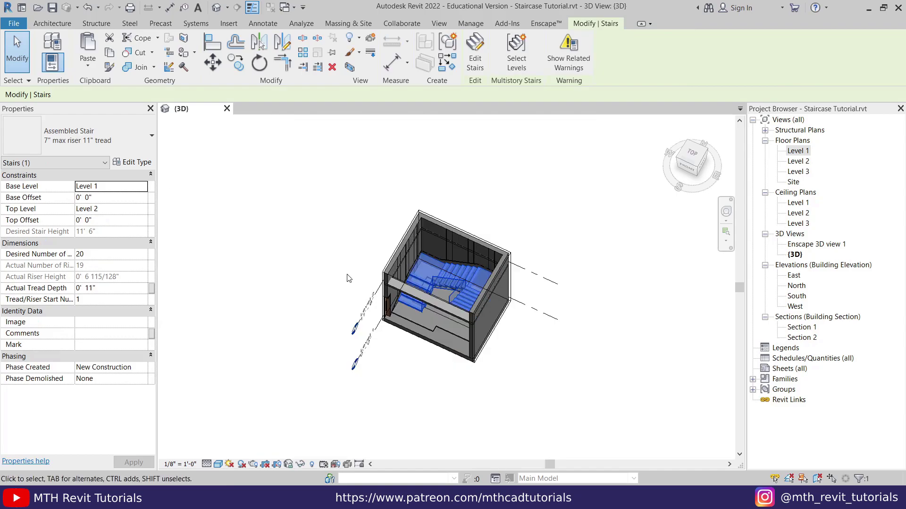
scroll(509, 368, "up", 3)
key("Escape")
scroll(427, 366, "up", 2)
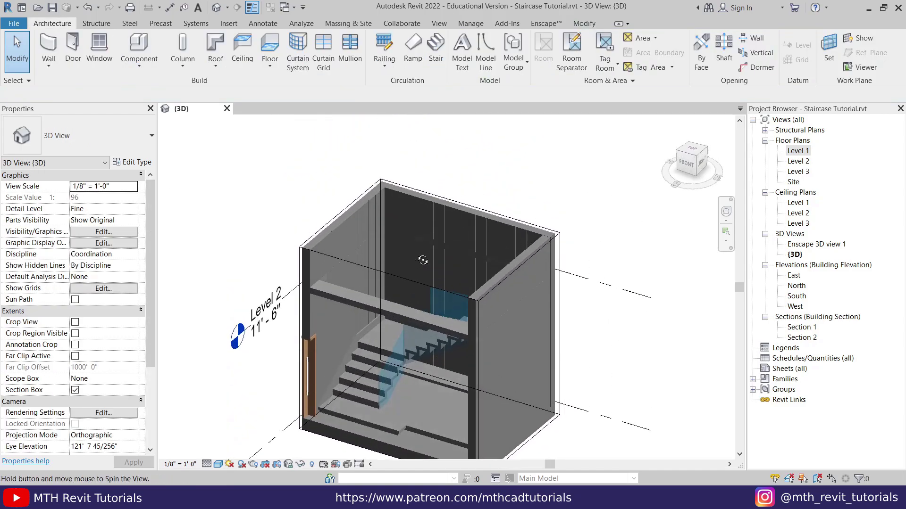
middle_click_drag(425, 360, 454, 425)
scroll(259, 303, "up", 5)
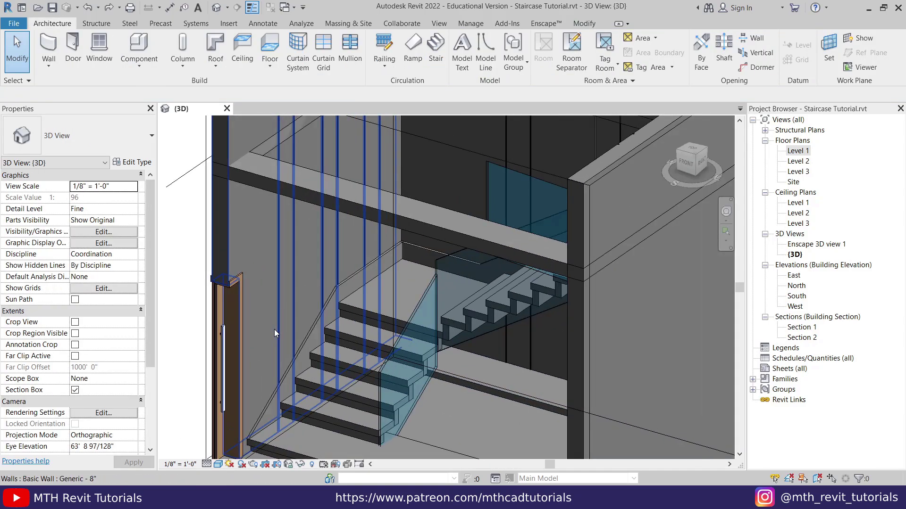
scroll(271, 306, "down", 5)
scroll(222, 265, "up", 5)
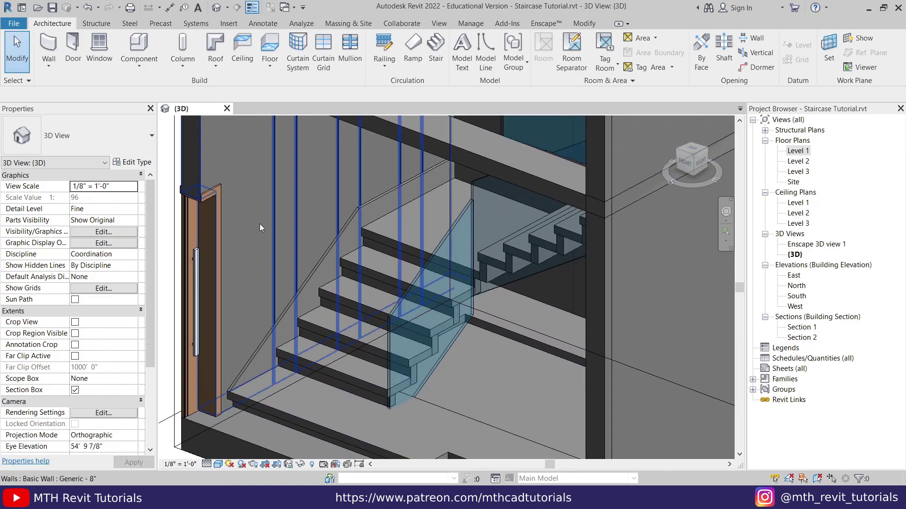
scroll(291, 233, "down", 4)
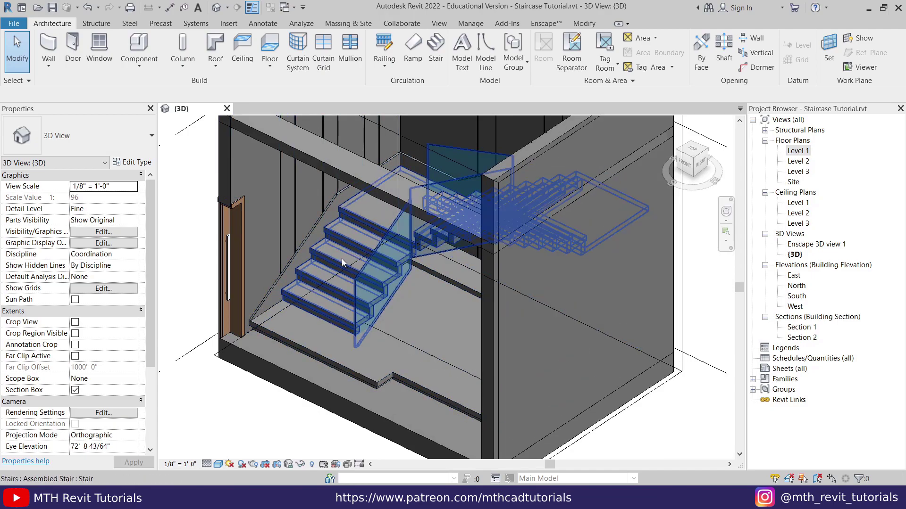
scroll(342, 259, "up", 2)
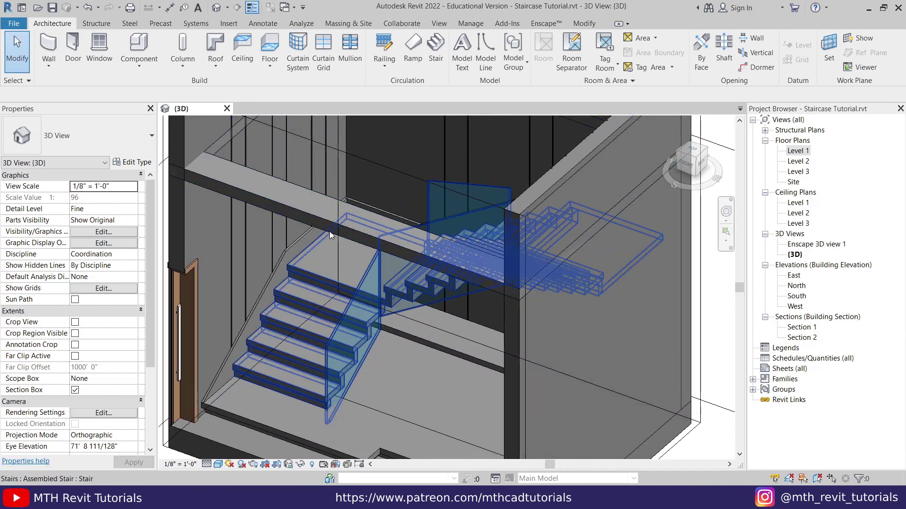
Step: Place Handrail - Pipe railings on the stair using Place on Stair/Ramp
left_click(391, 69)
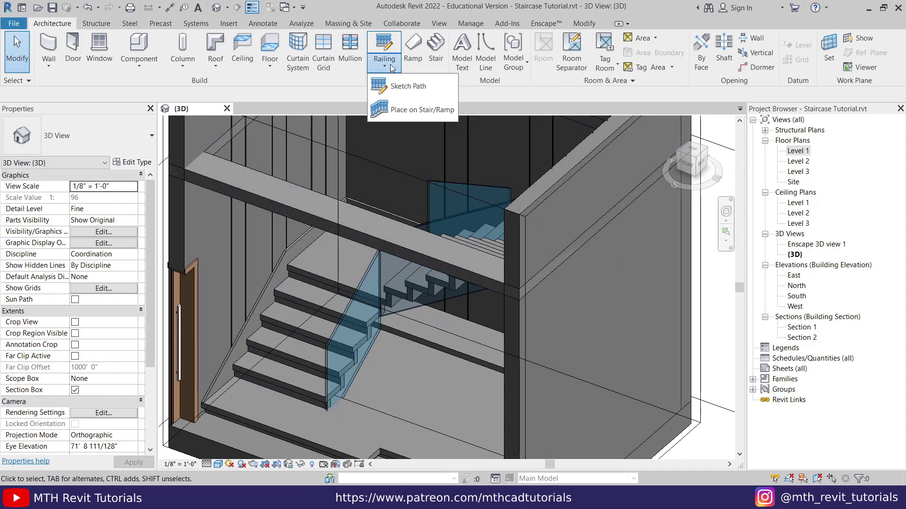
left_click(411, 113)
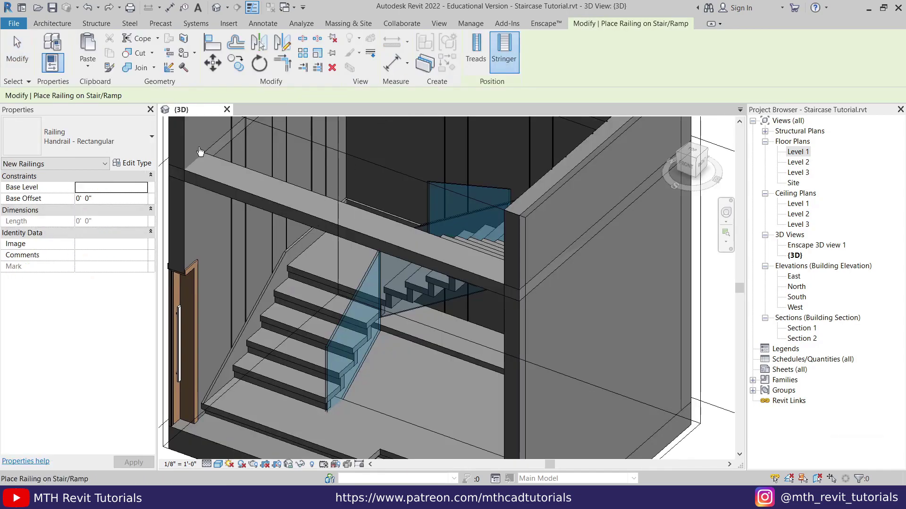
left_click(97, 143)
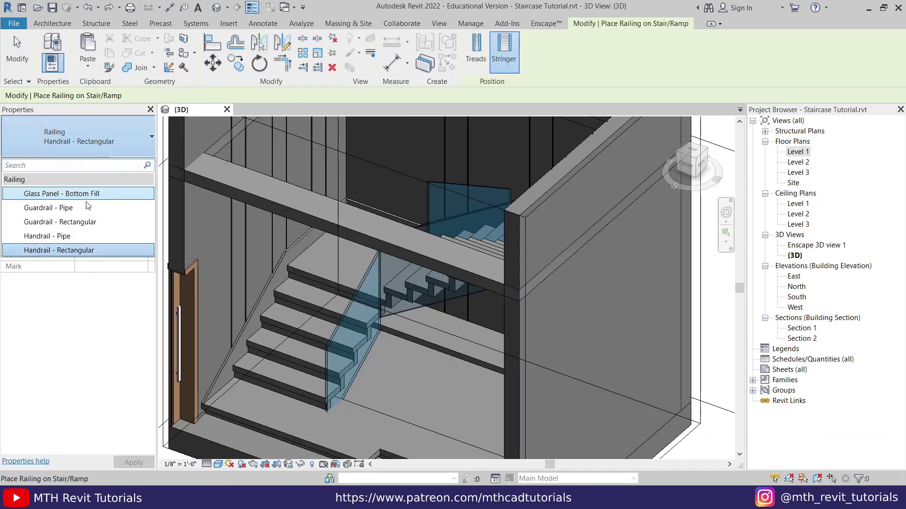
left_click(71, 239)
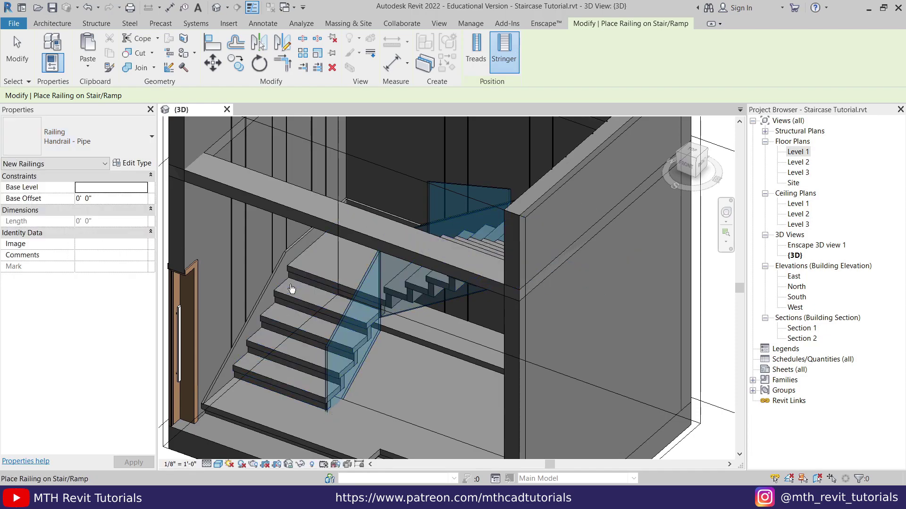
left_click(321, 283)
Step: Clear the selection, zoom in and select the railing beside the glass panel
key("Escape")
scroll(264, 324, "up", 5)
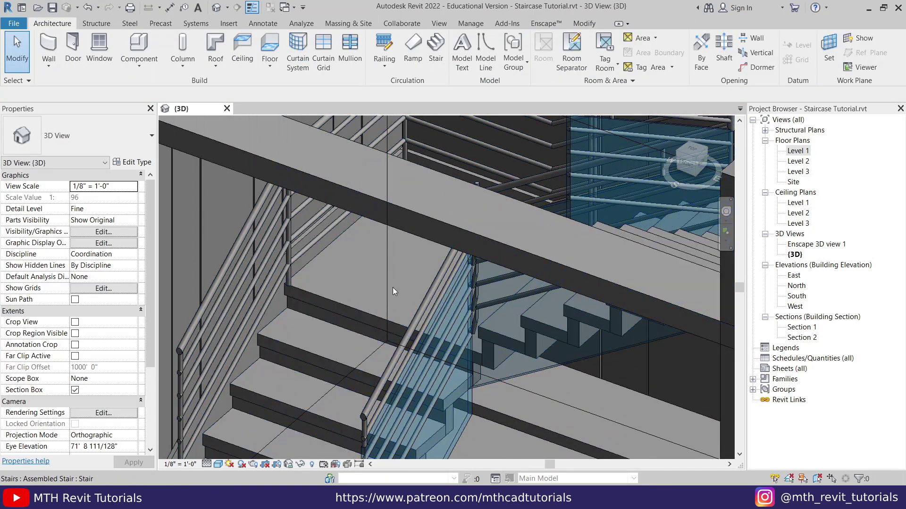
scroll(377, 351, "down", 5)
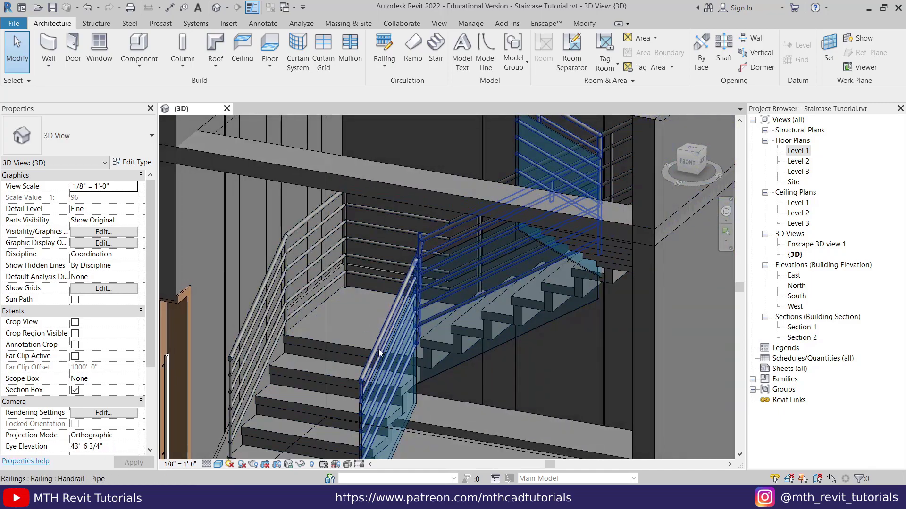
scroll(386, 313, "up", 3)
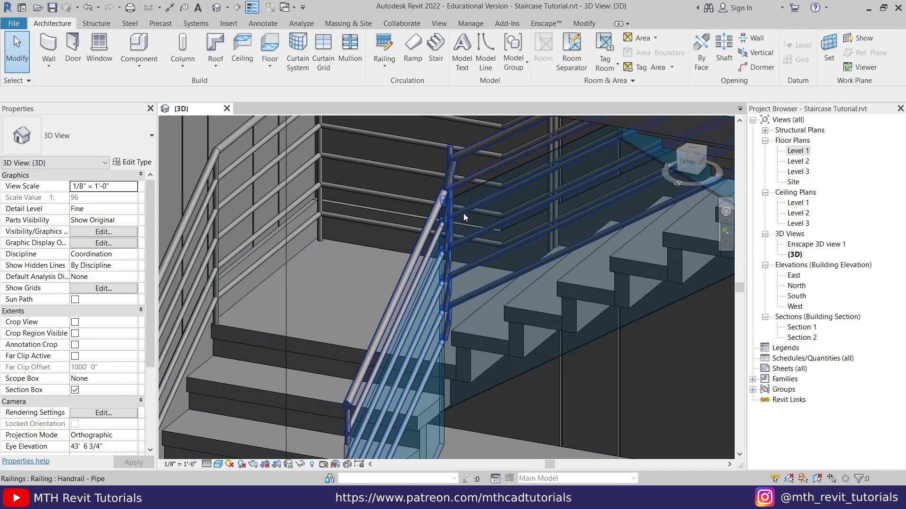
left_click(409, 271)
Step: Delete the railing beside the glass panel and orbit to view the remaining wall-side railing
key("Delete")
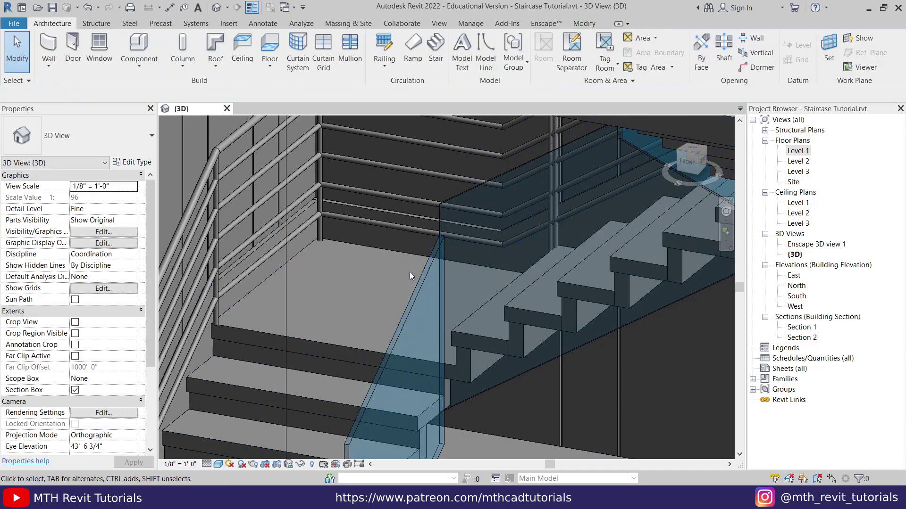
middle_click_drag(410, 272, 321, 293, "shift")
middle_click_drag(423, 172, 331, 254, "shift")
Step: Duplicate the wall-side railing's Handrail - Pipe type as 'Wall Mount Handrail'
left_click(327, 251)
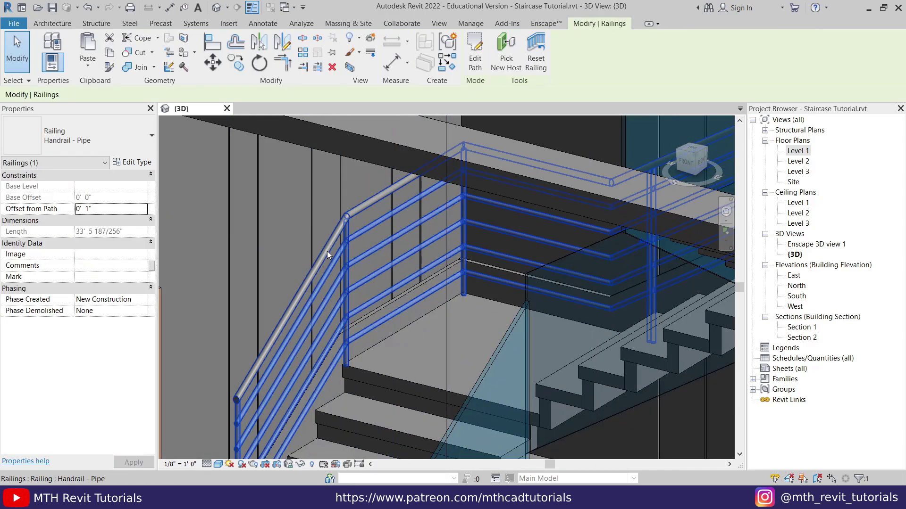
left_click(136, 163)
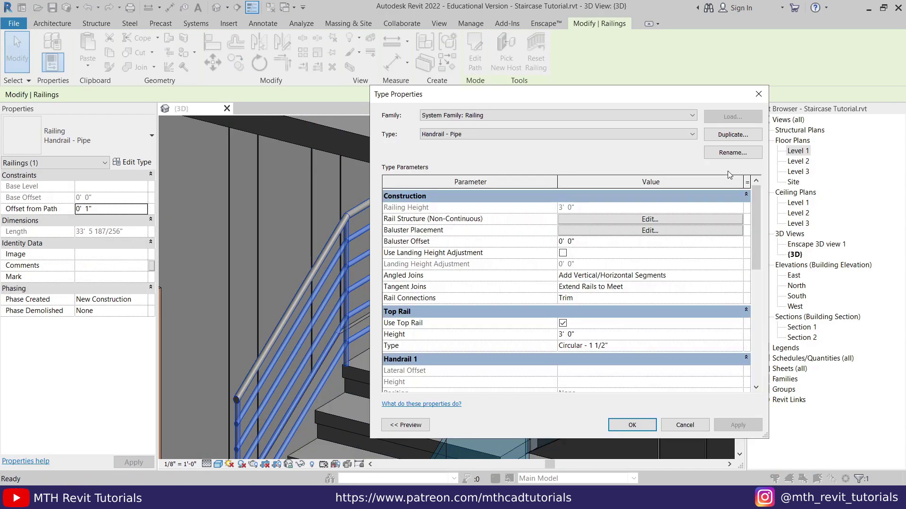
left_click(733, 135)
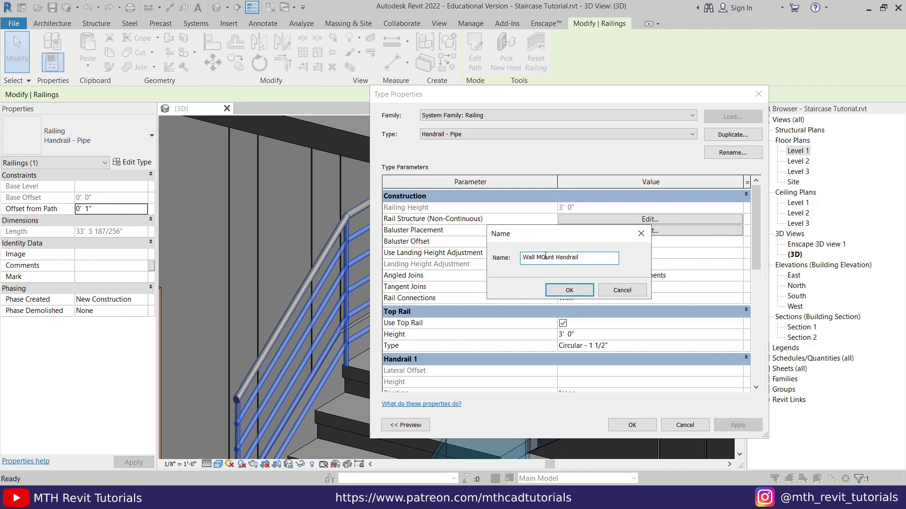
left_click(569, 291)
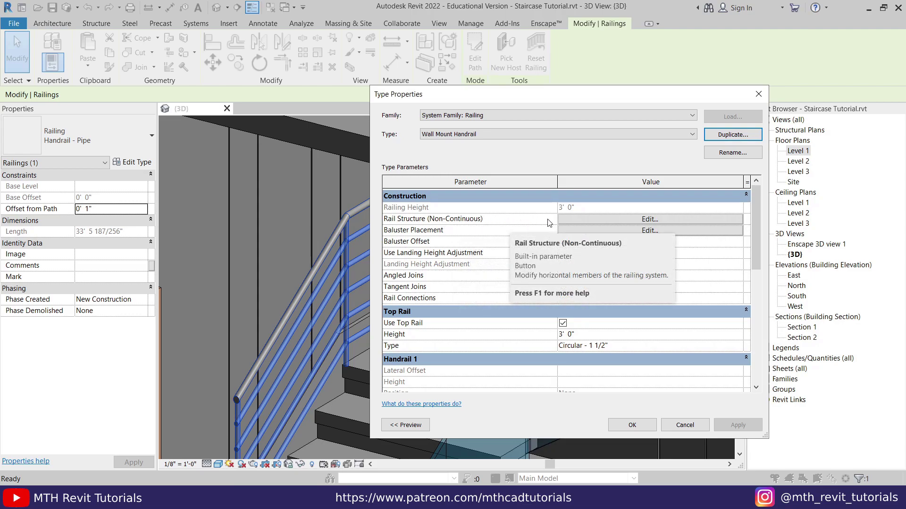
Step: Delete all four horizontal rails from the Wall Mount Handrail rail structure
left_click(569, 220)
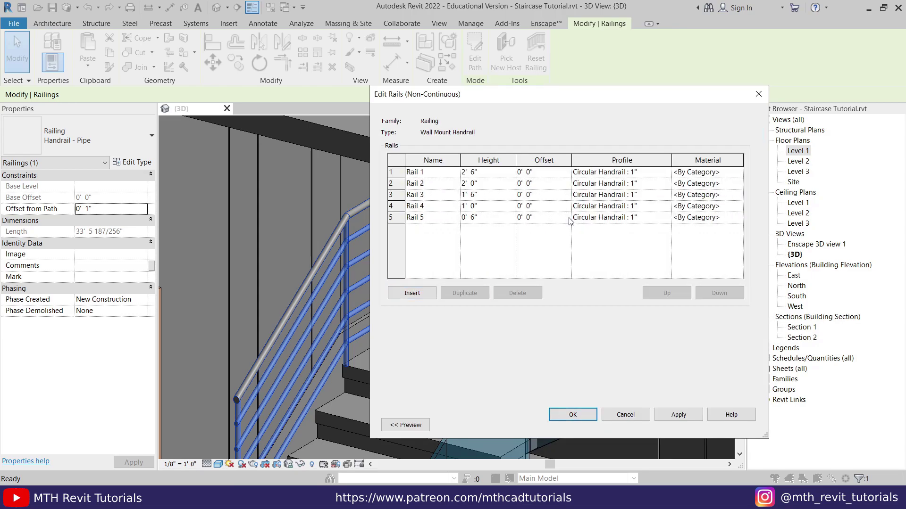
left_click(437, 177)
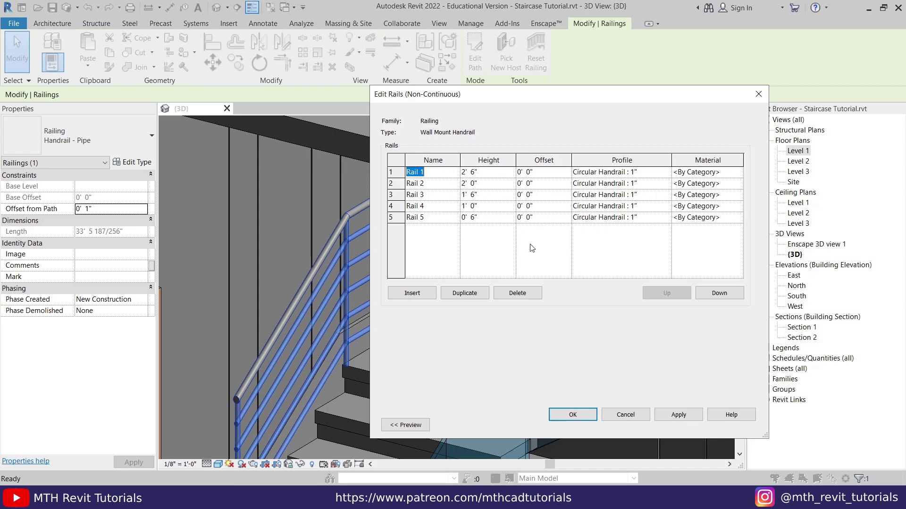
left_click(519, 294)
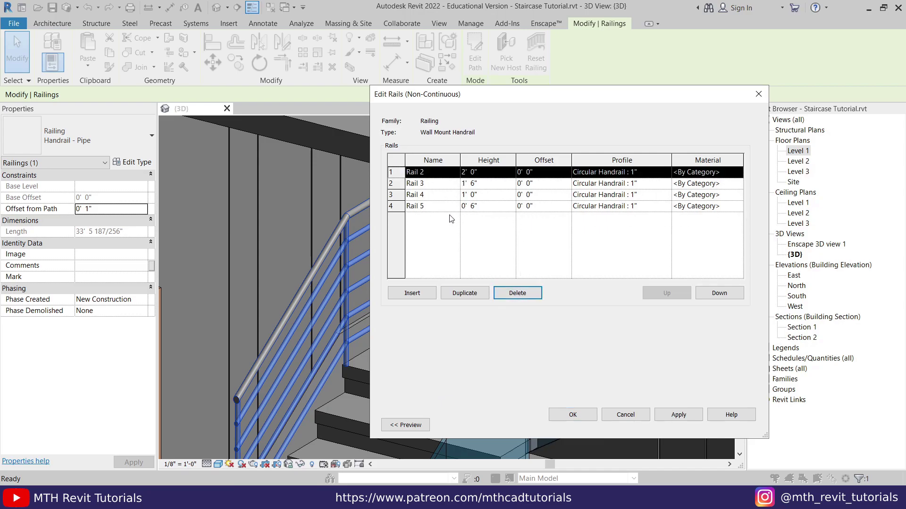
left_click(518, 294)
left_click(517, 293)
left_click(518, 293)
left_click(518, 294)
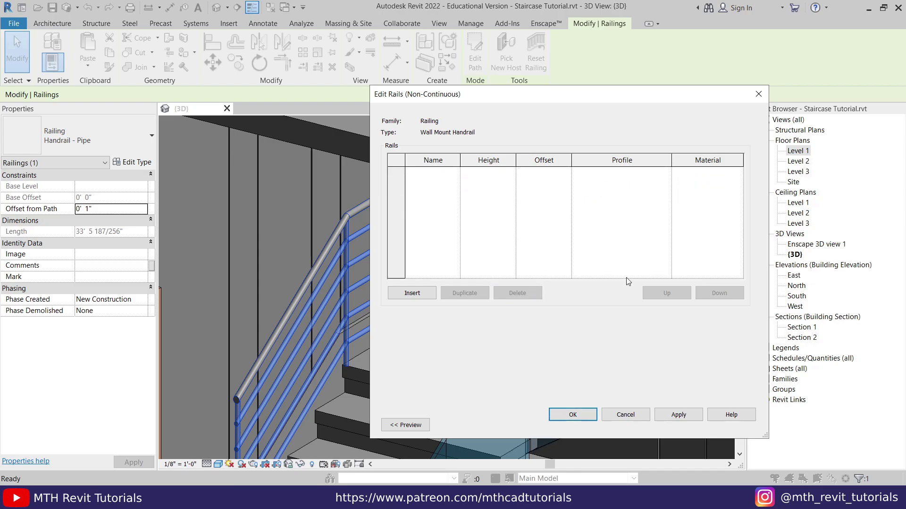
left_click(571, 415)
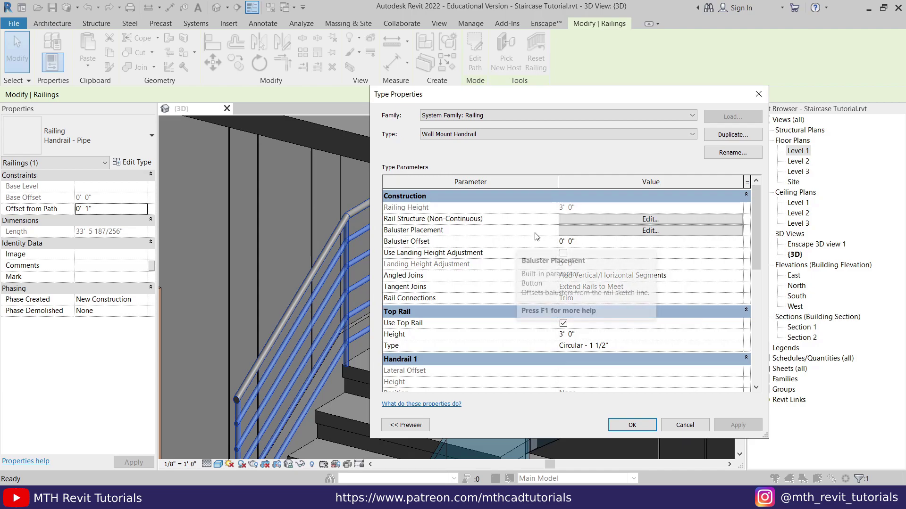
Step: Set the regular baluster, Start Post, Corner Post and End Post families to None
left_click(626, 230)
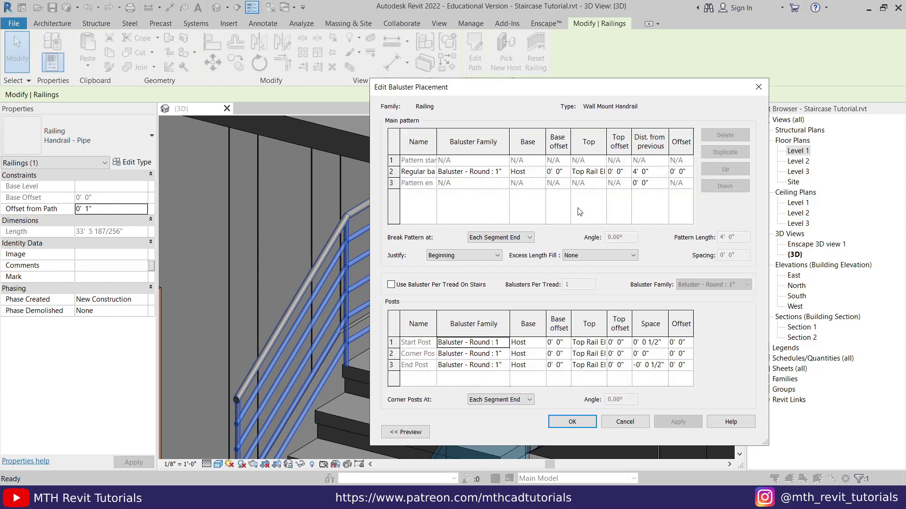
left_click(505, 173)
left_click(505, 172)
scroll(454, 185, "up", 1)
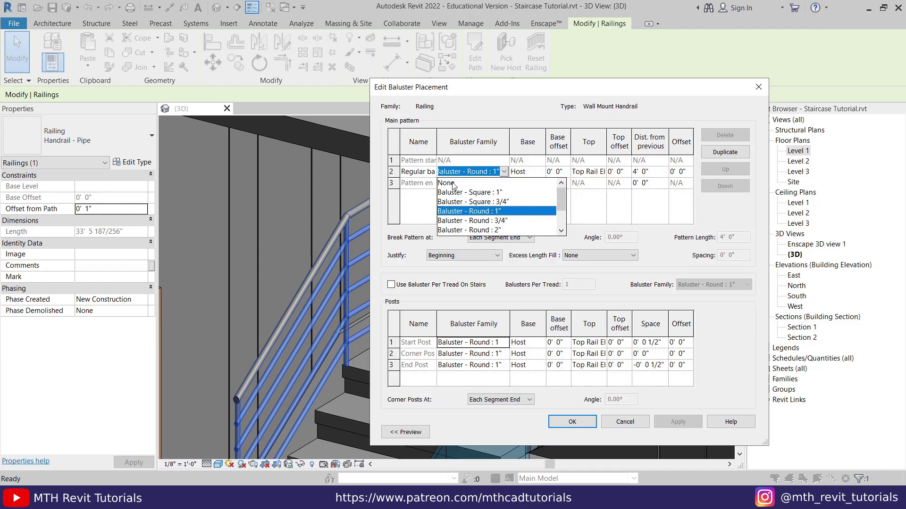
left_click(451, 184)
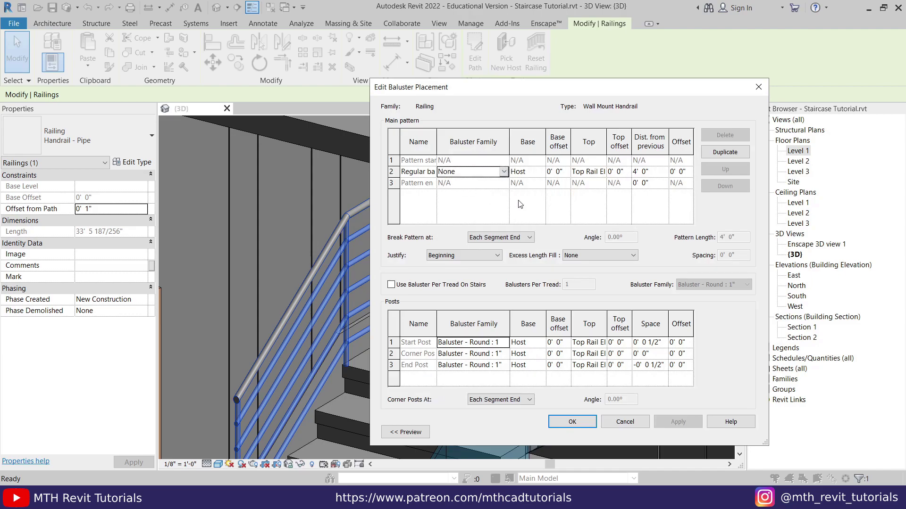
left_click(507, 348)
scroll(481, 368, "up", 1)
left_click(462, 354)
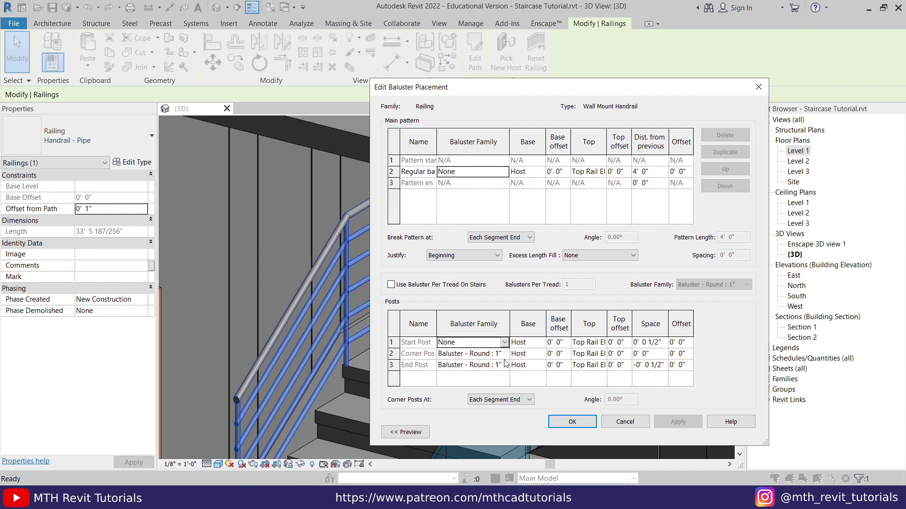
left_click(504, 353)
left_click(455, 366)
left_click(477, 366)
left_click(476, 366)
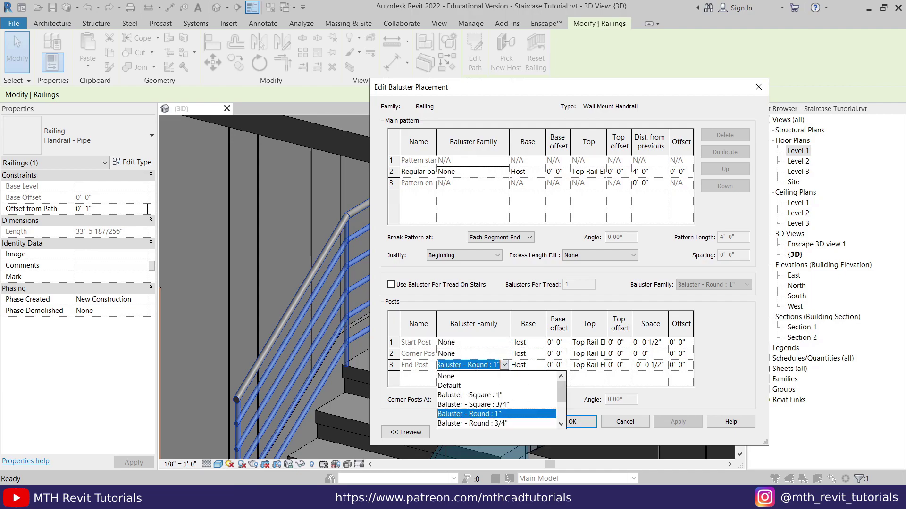
left_click(449, 377)
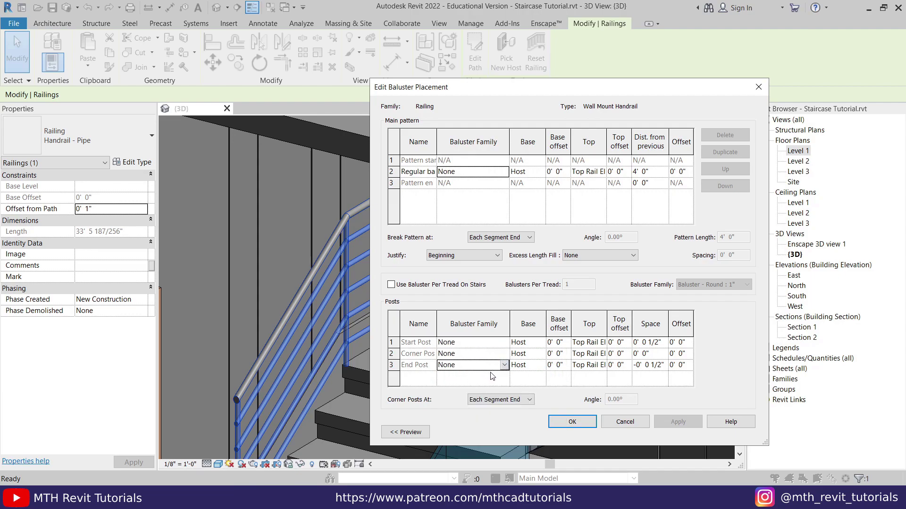
Step: Confirm the baluster settings, review the Top Rail parameters and apply Wall Mount Handrail to the railing
left_click(581, 423)
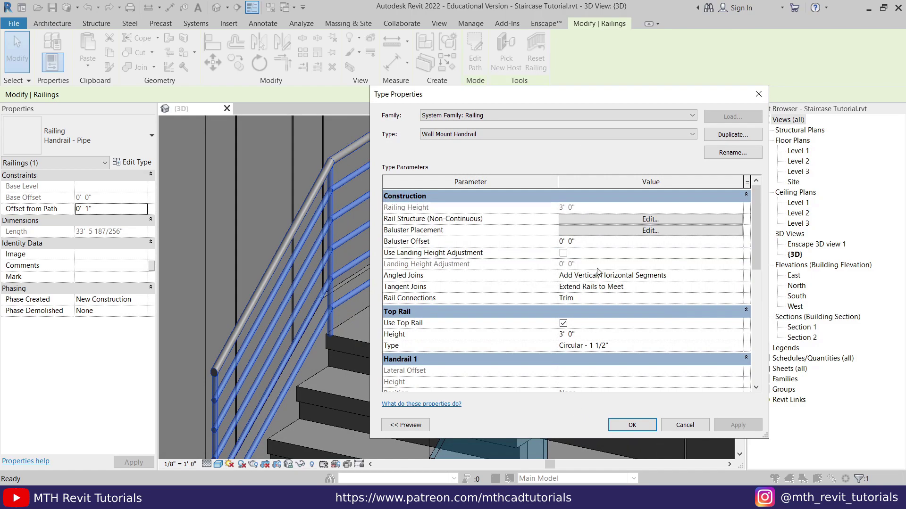
scroll(637, 300, "down", 2)
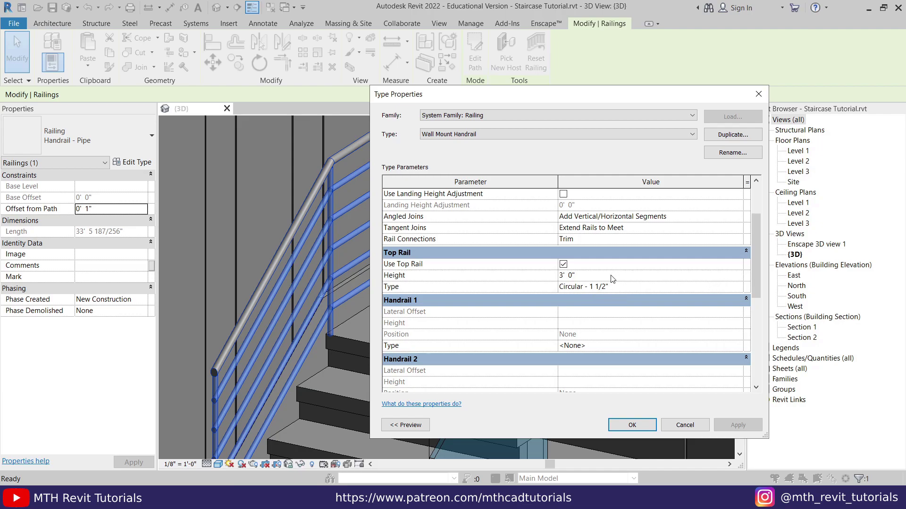
left_click(631, 426)
scroll(376, 360, "up", 3)
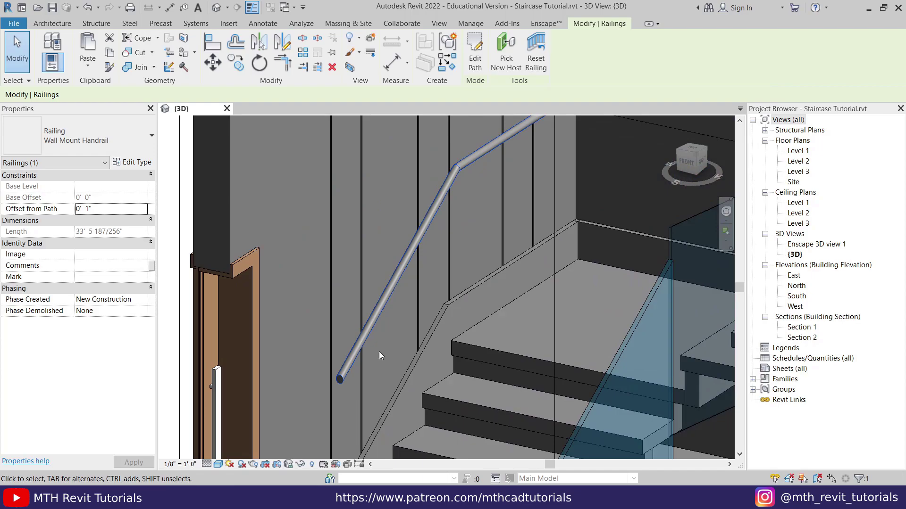
key("Escape")
scroll(344, 397, "up", 2)
middle_click_drag(344, 396, 340, 472)
scroll(456, 271, "down", 4)
middle_click_drag(456, 271, 418, 304, "shift")
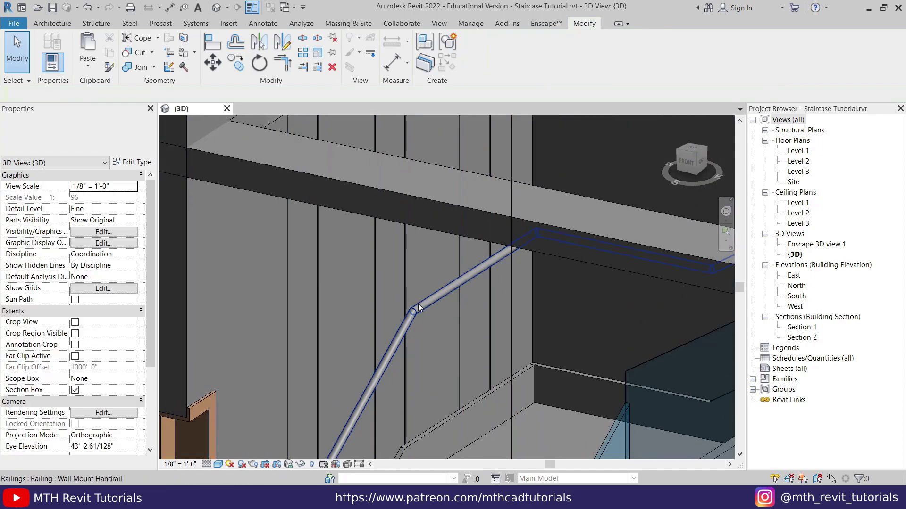
scroll(550, 239, "up", 2)
middle_click_drag(550, 238, 376, 361, "shift")
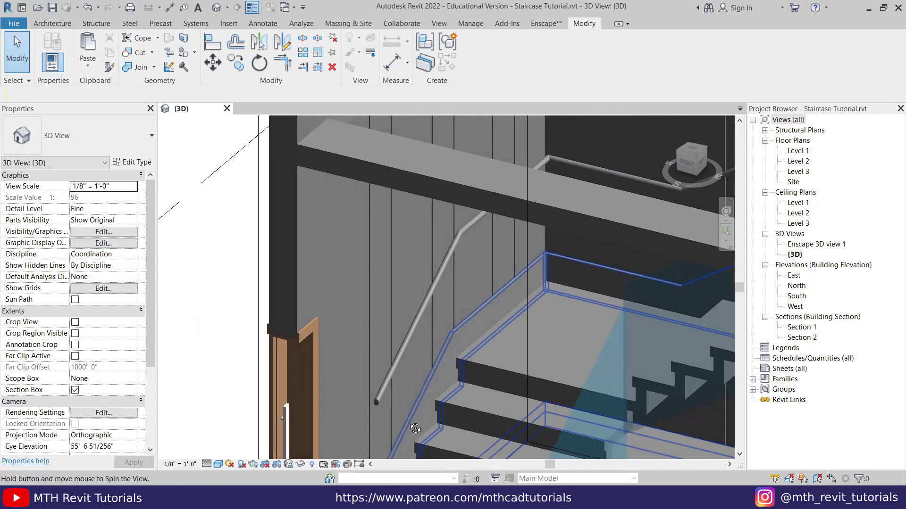
scroll(376, 361, "up", 3)
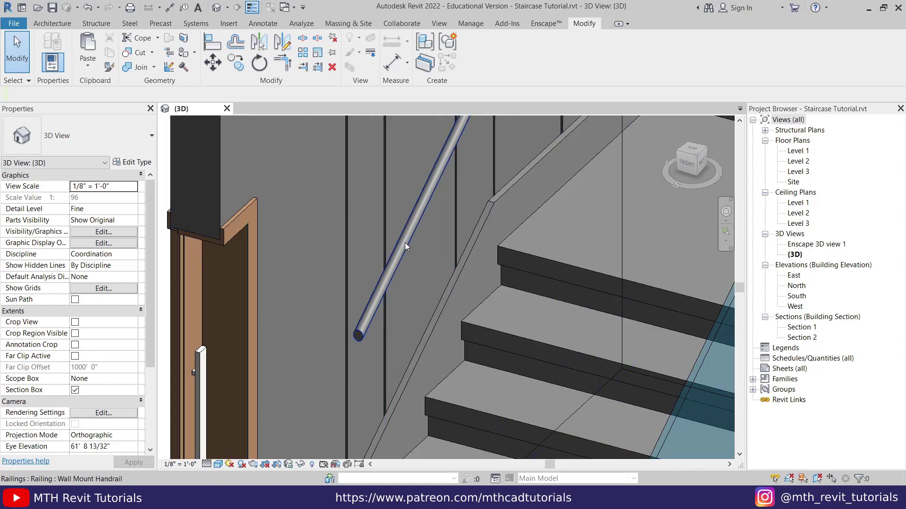
Step: Create a new family from the English-Imperial Profile.rft template
left_click(8, 26)
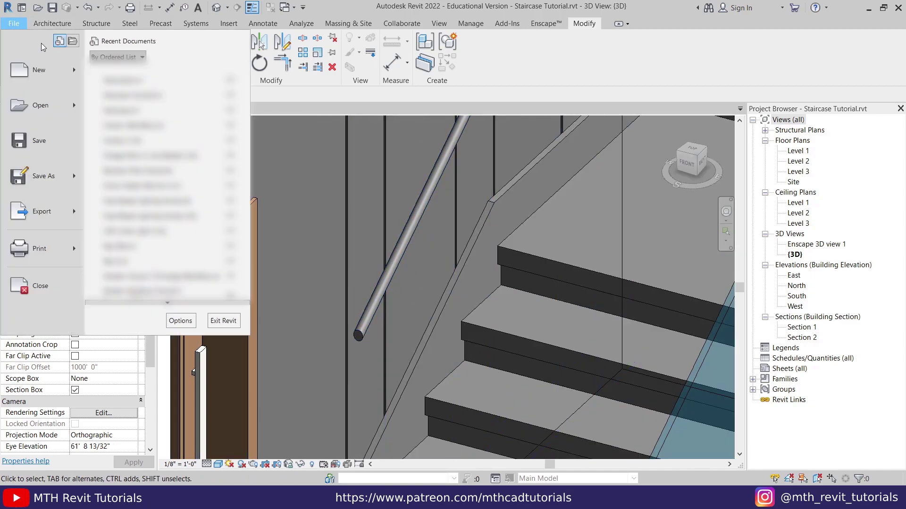
key("Escape")
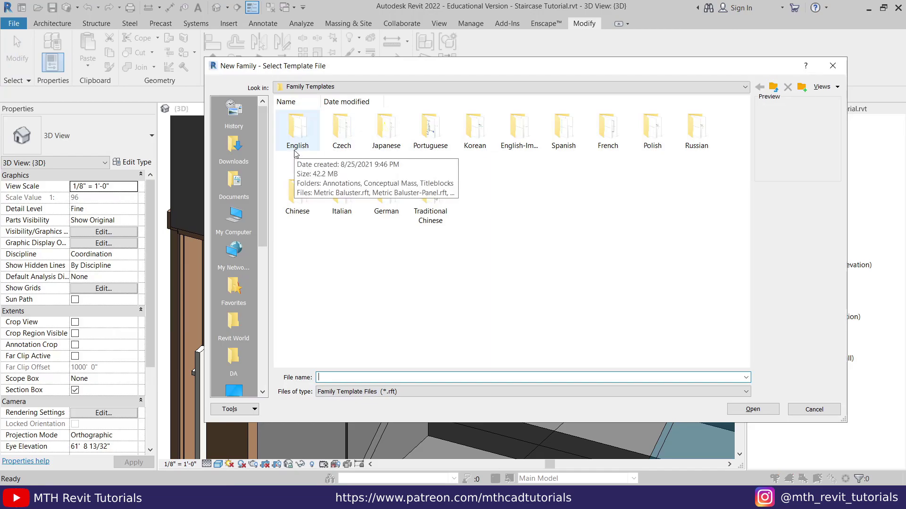
left_click(527, 156)
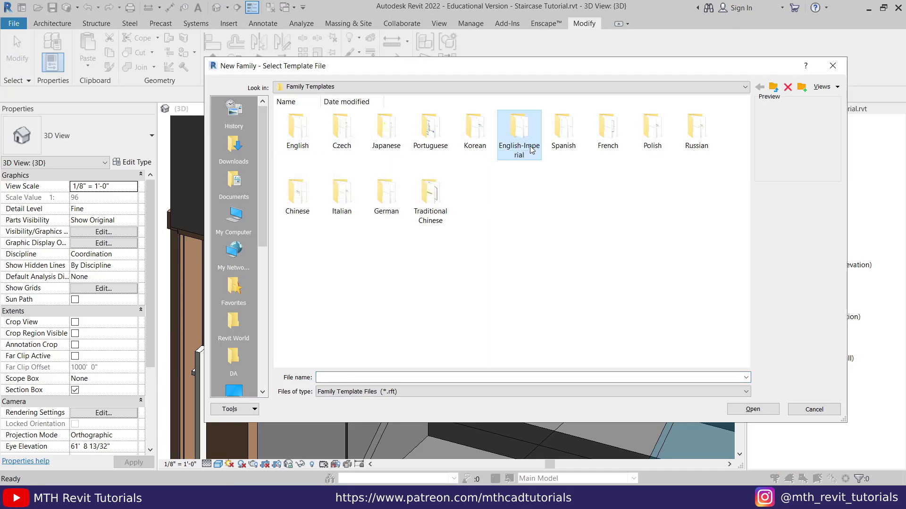
double_click(298, 137)
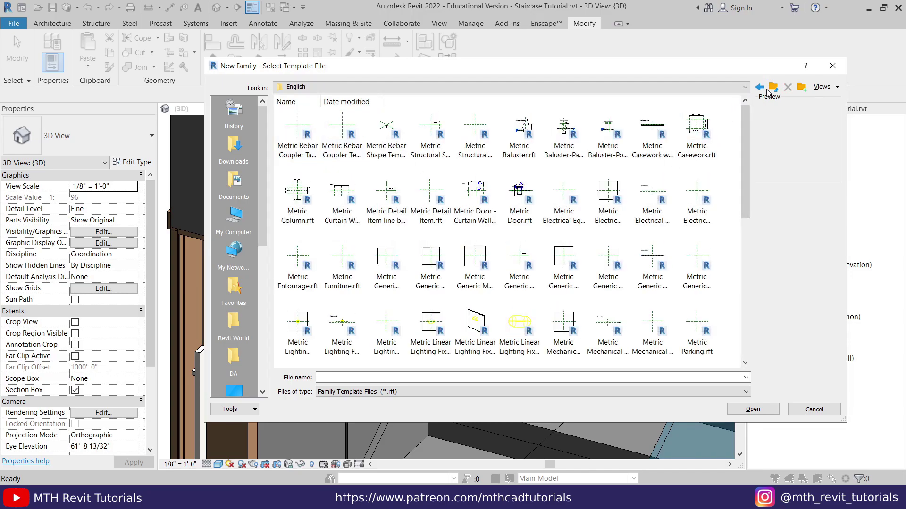
left_click(771, 87)
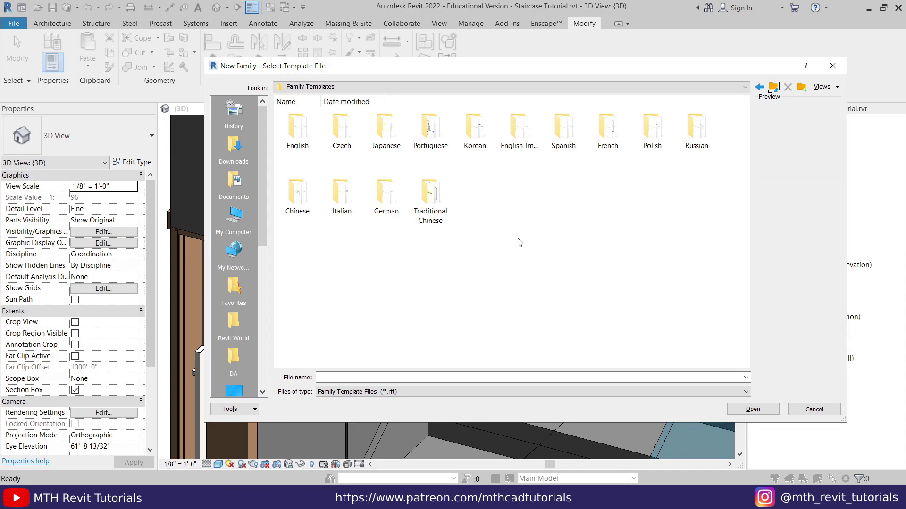
left_click(518, 152)
double_click(526, 155)
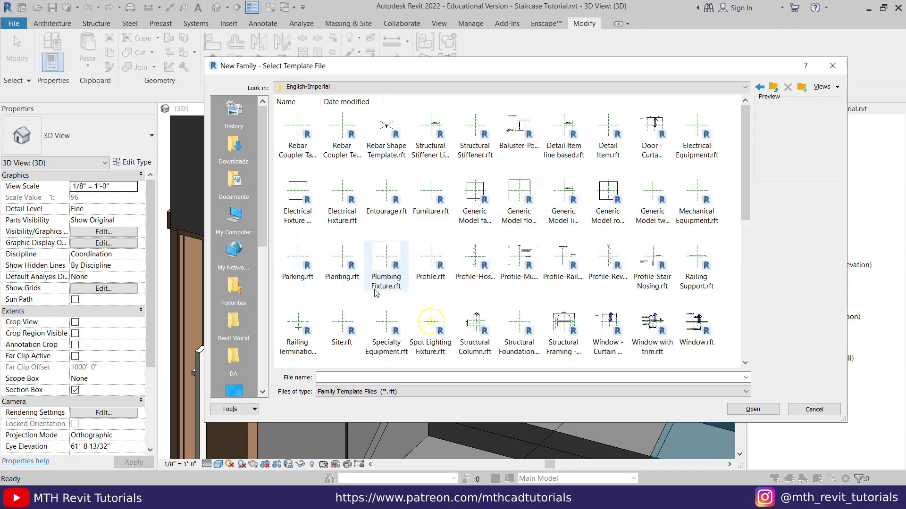
left_click(438, 279)
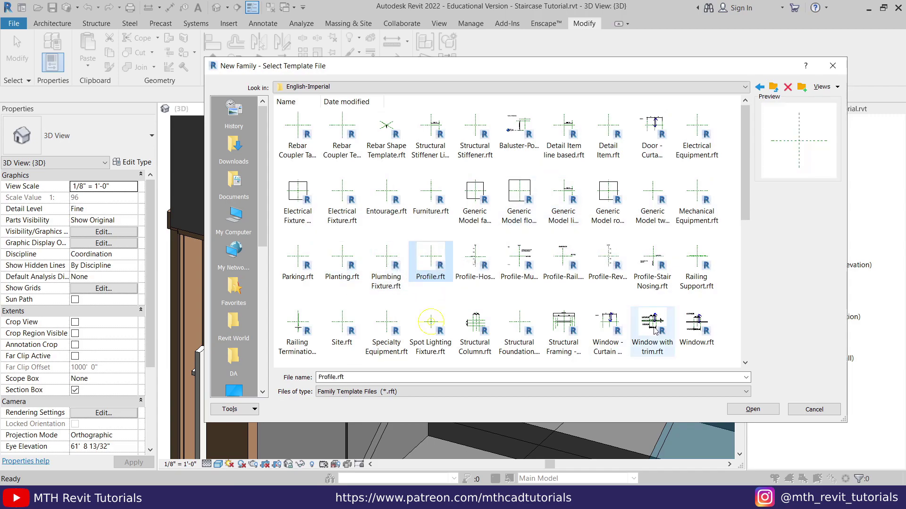
left_click(750, 409)
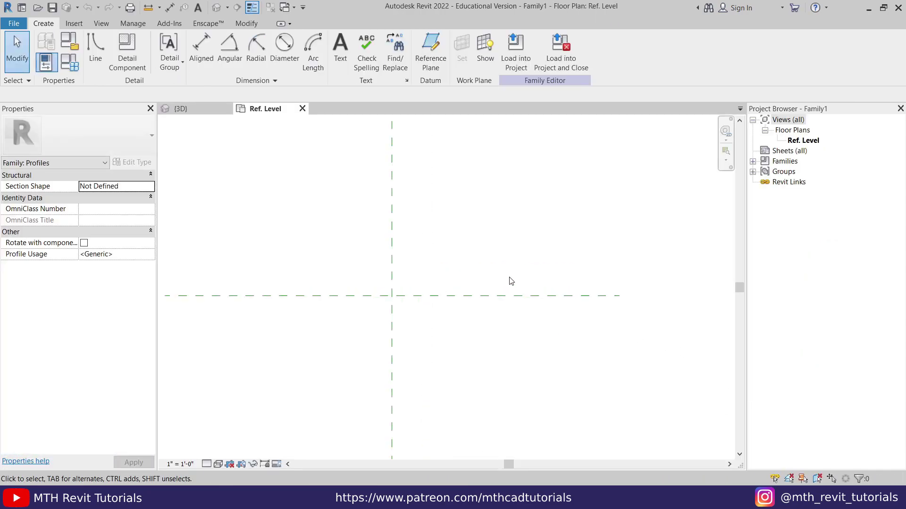
Step: Draw profile lines: a 3" vertical edge, a 2" top edge and a slanted leg to the horizontal reference plane
middle_click_drag(377, 272, 422, 277)
left_click(95, 47)
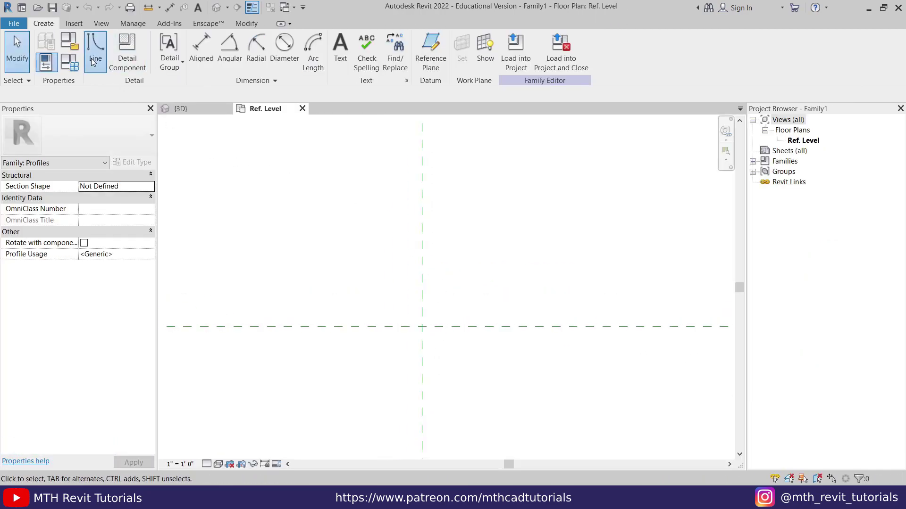
middle_click_drag(438, 223, 408, 261)
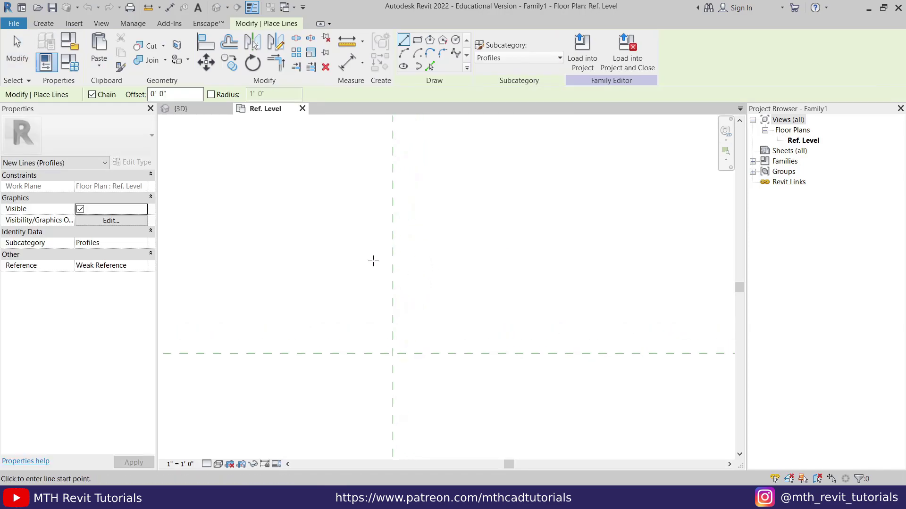
left_click(393, 282)
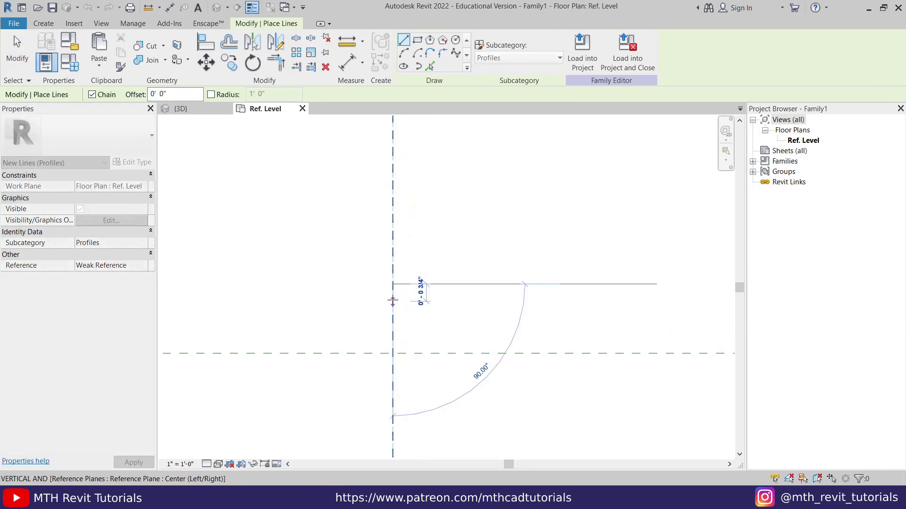
key("Escape")
left_click(394, 353)
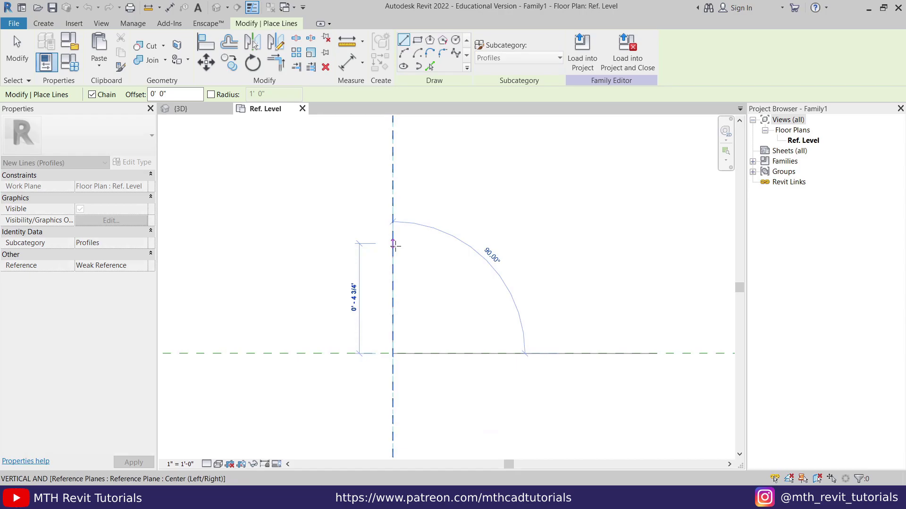
type("3\"")
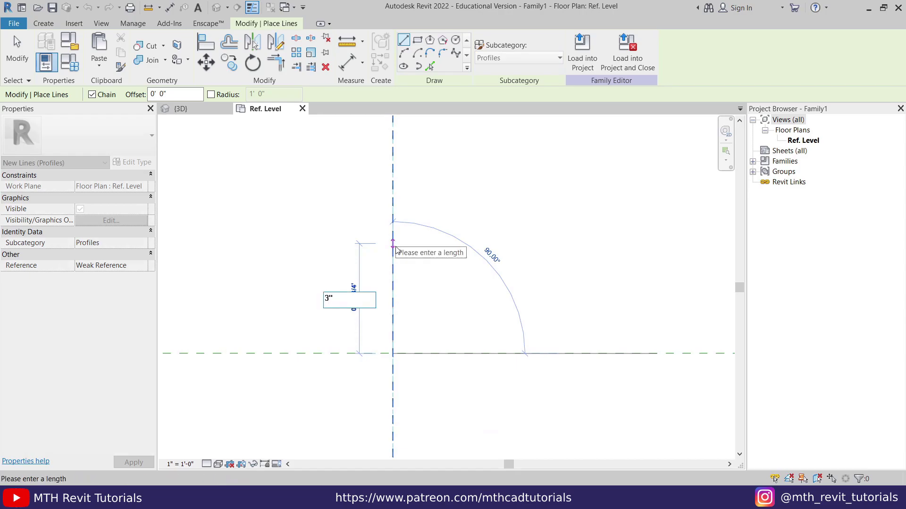
key("Return")
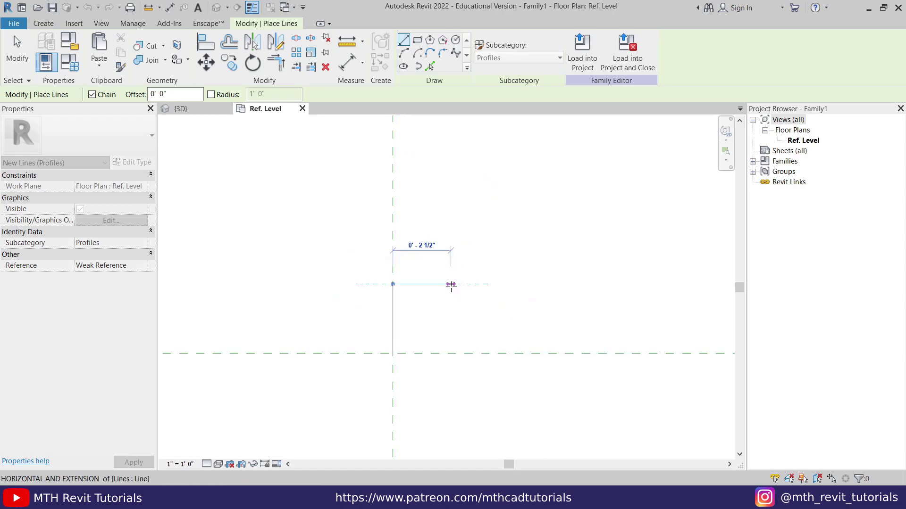
type("2\"")
key("Return")
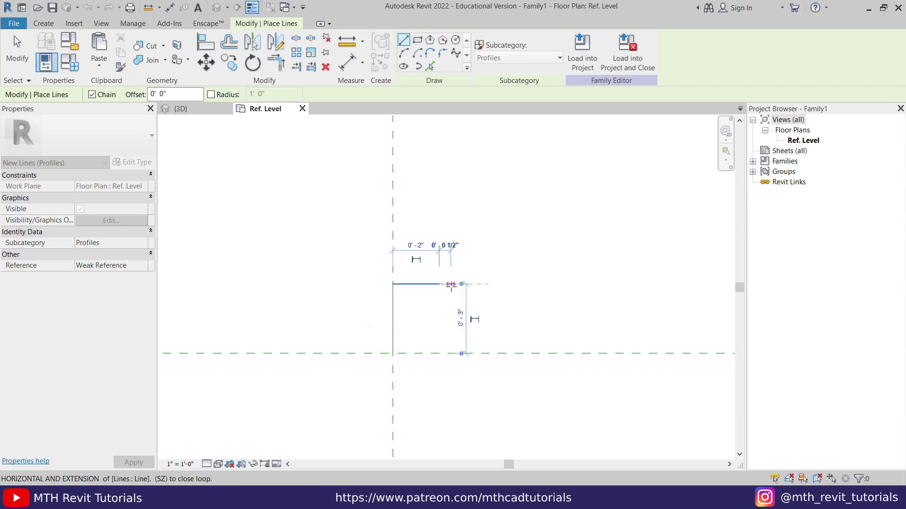
scroll(405, 353, "up", 2)
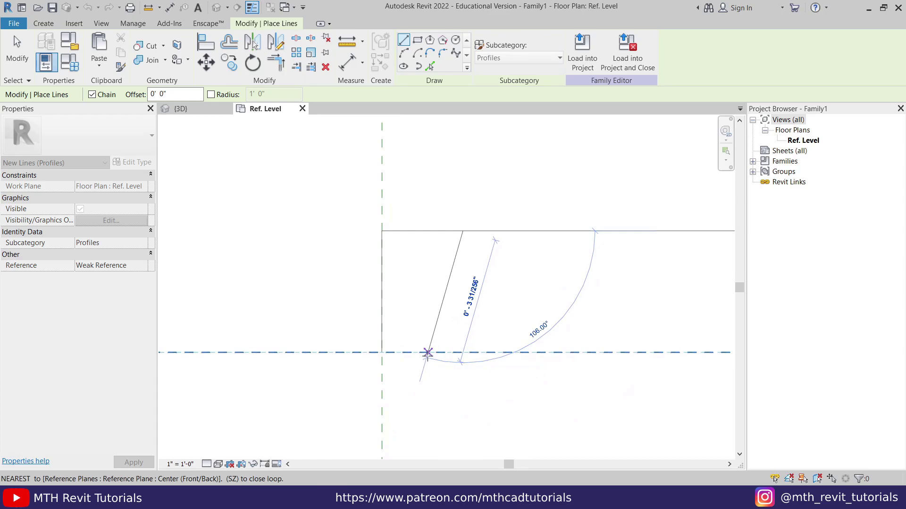
left_click(428, 353)
key("Escape")
key("Escape")
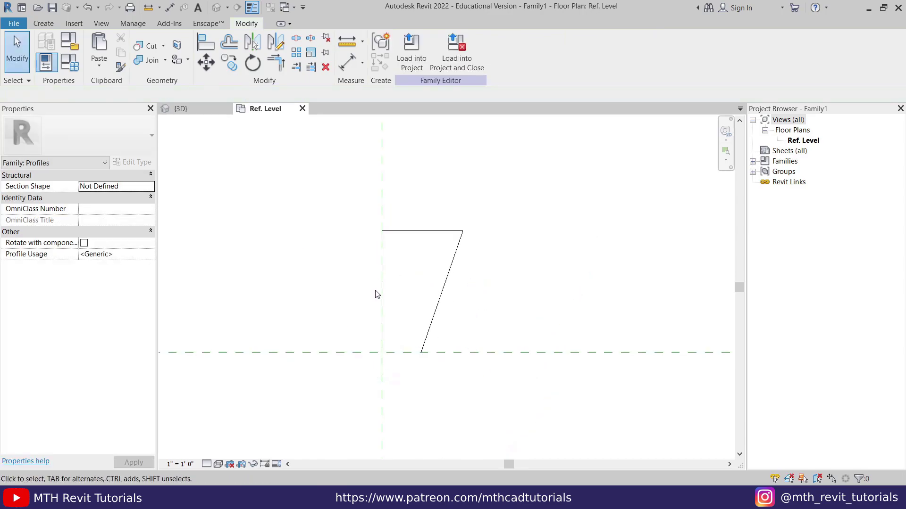
Step: Shorten the vertical profile line to 1" and window-select the outline to check it
left_click(382, 297)
left_click(345, 292)
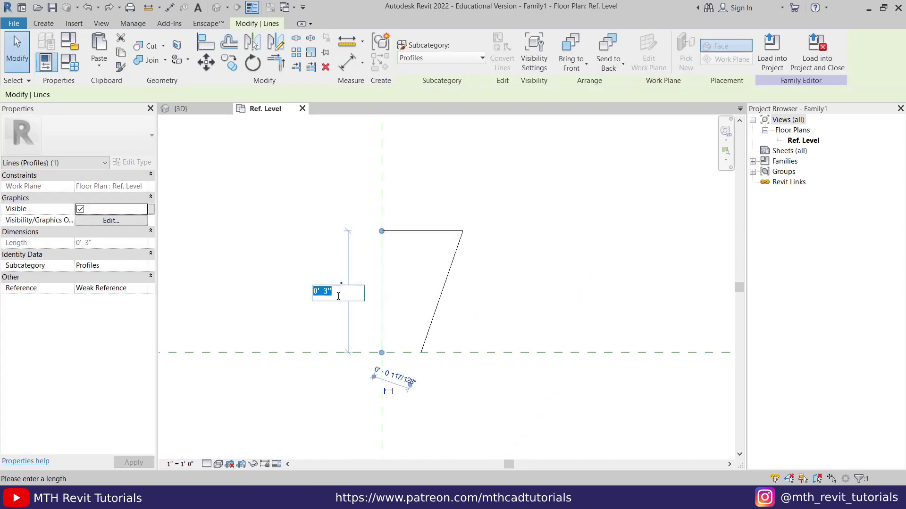
type("1\"")
key("Return")
key("Escape")
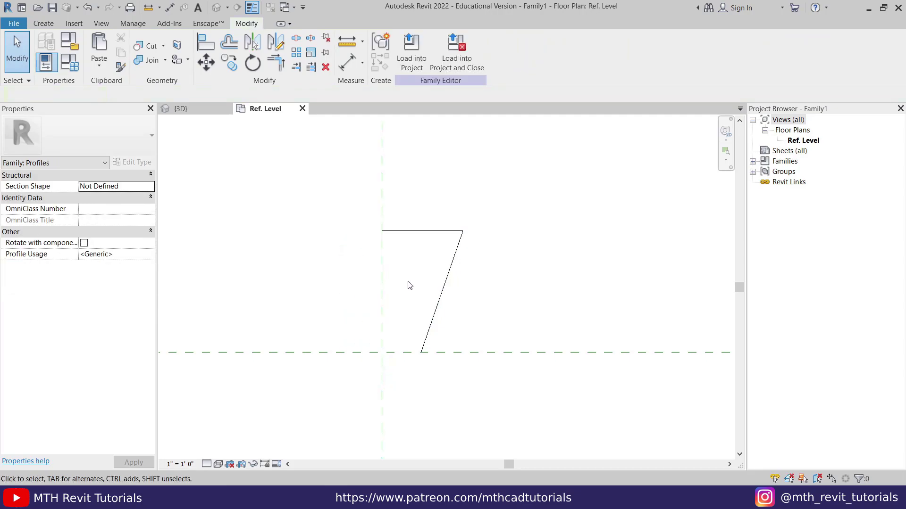
scroll(406, 274, "up", 3)
scroll(473, 244, "down", 2)
mouse_move(369, 206)
left_mouse_down()
mouse_move(548, 356)
mouse_move(561, 409)
mouse_move(568, 394)
left_mouse_up()
scroll(476, 298, "up", 2)
key("Escape")
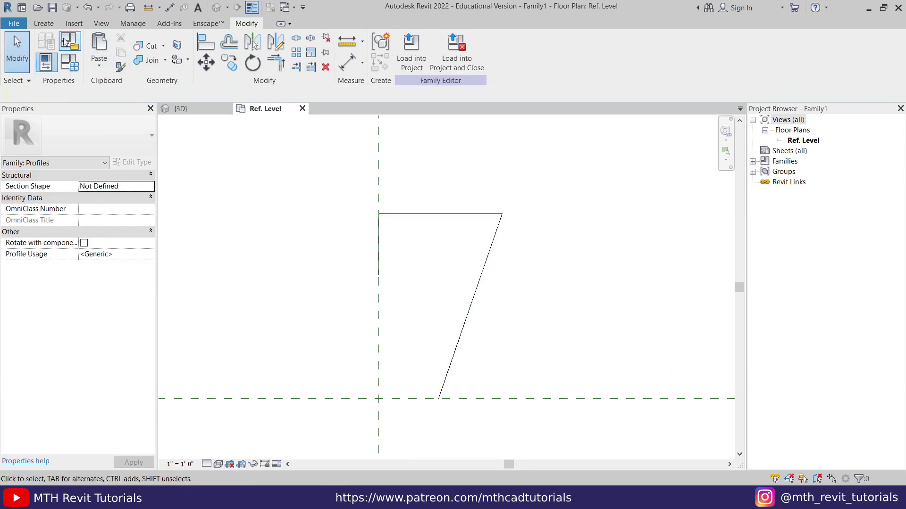
Step: Add 0.1" offset copies of the profile's left, top and slanted edges
left_click(50, 26)
left_click(95, 52)
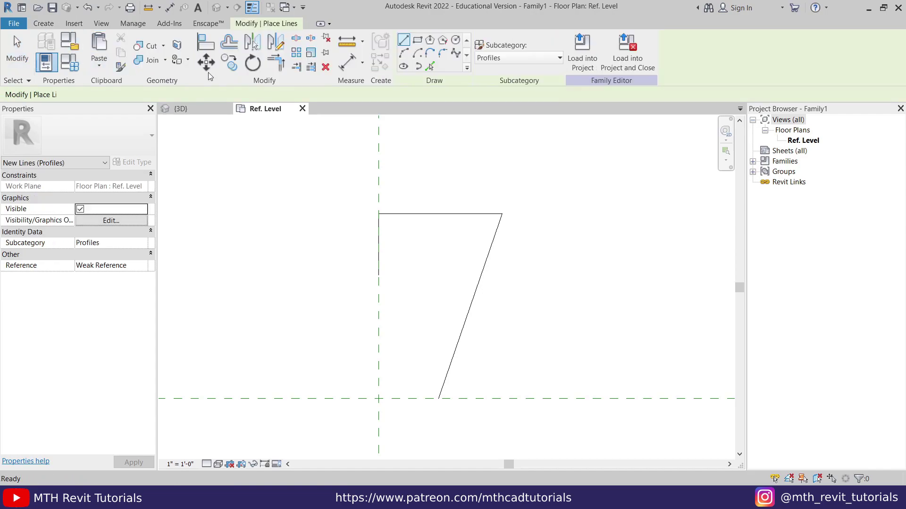
left_click(430, 66)
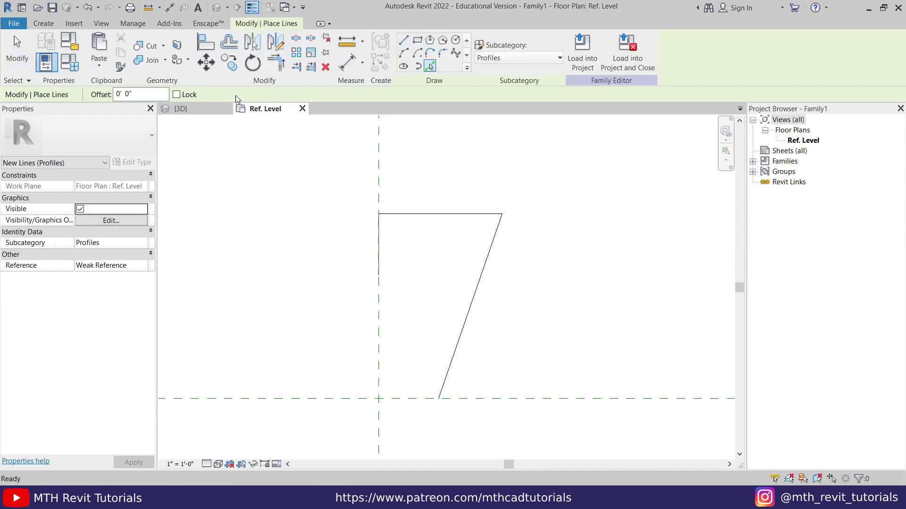
double_click(121, 95)
type(".1\"")
key("Return")
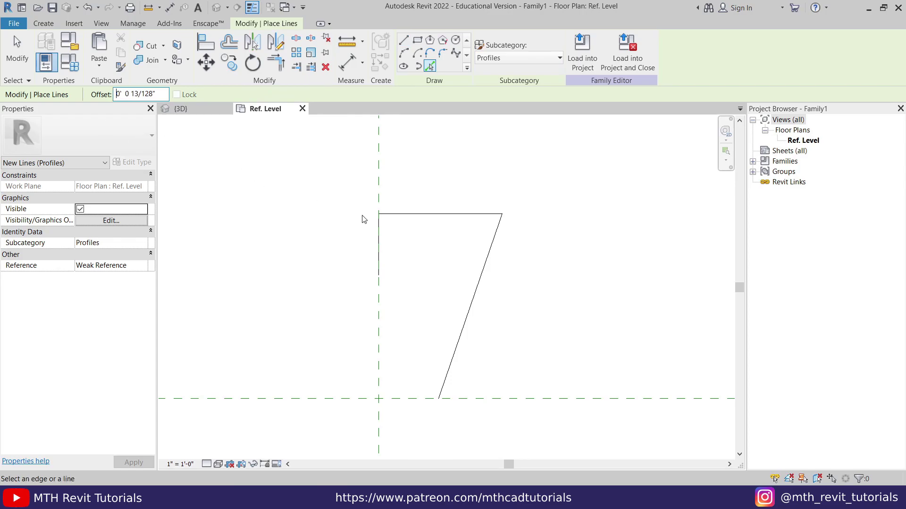
left_click(380, 237)
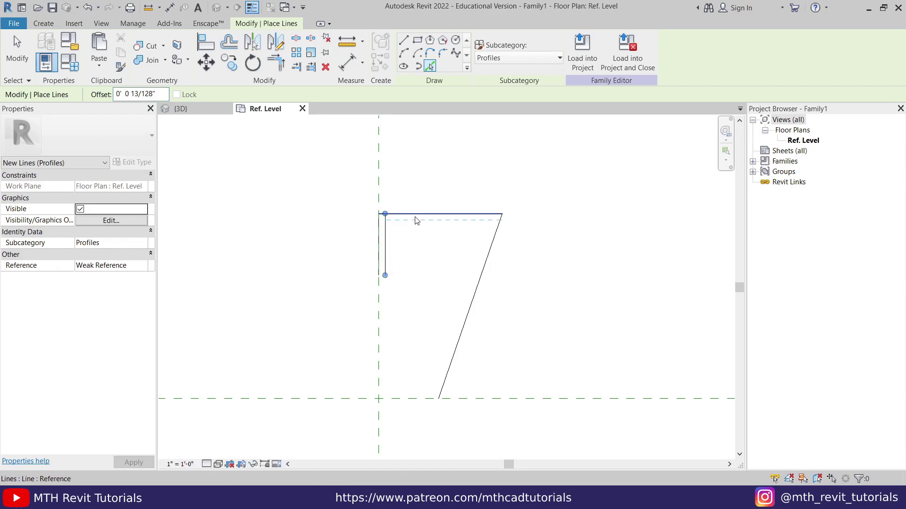
left_click(416, 216)
left_click(478, 277)
scroll(479, 277, "up", 5)
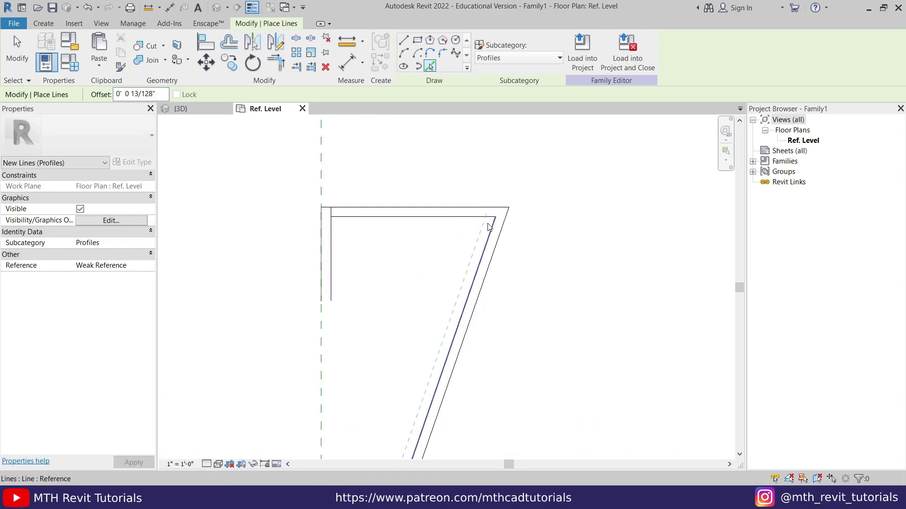
key("Escape")
key("Escape")
Step: Trim the inner vertical and inner top offset lines into a corner
key("t")
key("r")
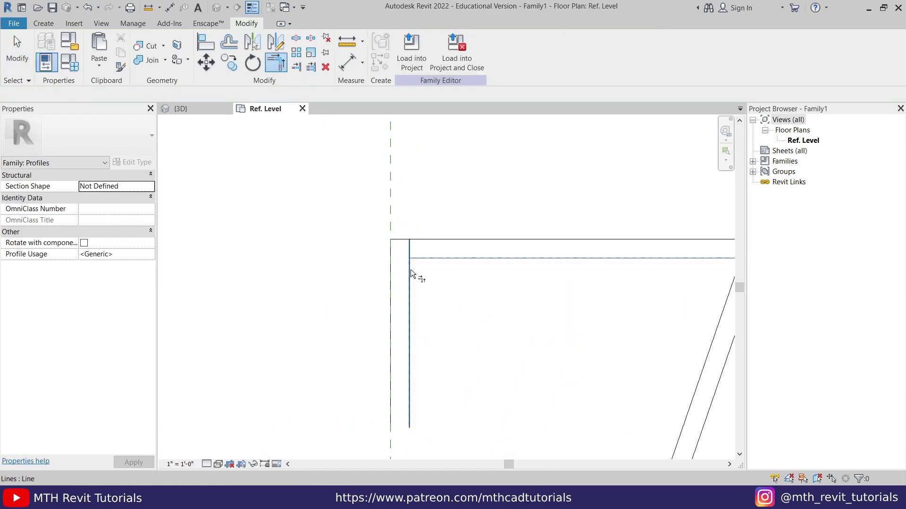
left_click(410, 273)
left_click(417, 258)
key("Escape")
Step: Draw a closing line joining the bottom ends of the two slanted legs
left_click(43, 23)
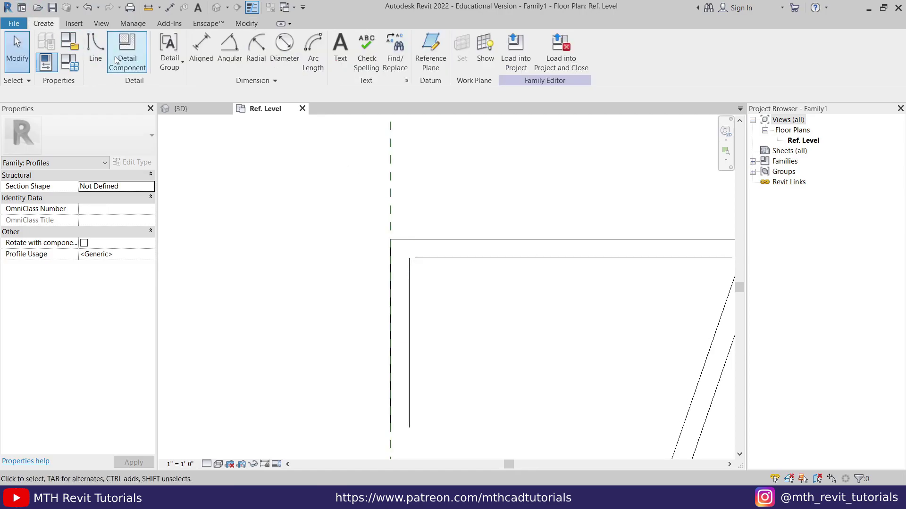
left_click(94, 47)
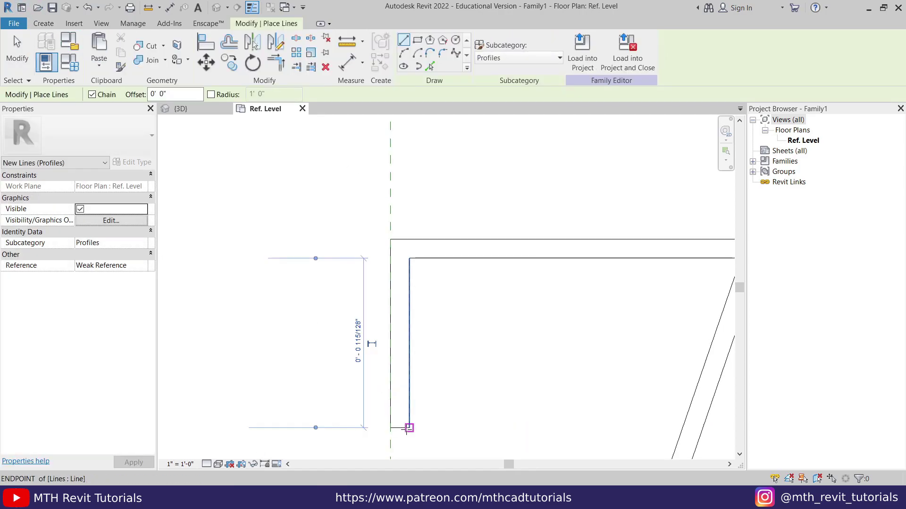
middle_click_drag(407, 427, 376, 178)
left_click(457, 427)
left_click(427, 427)
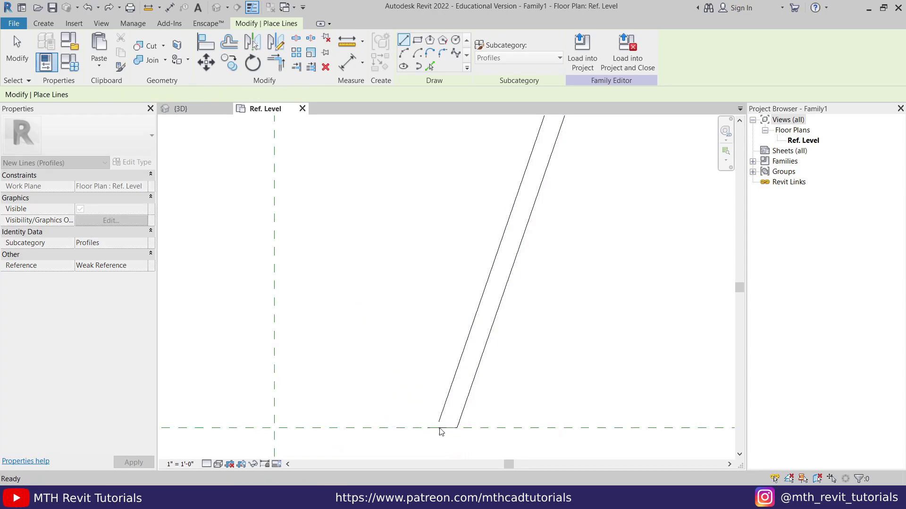
key("Escape")
key("Escape")
scroll(443, 430, "up", 2)
key("Escape")
Step: Window-select all the 7-profile lines, then clear the selection
scroll(441, 405, "down", 3)
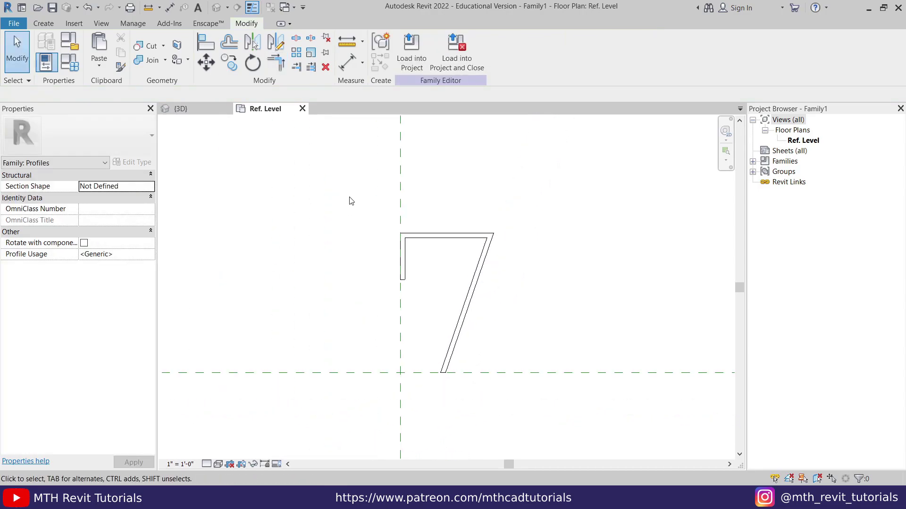
mouse_move(346, 194)
left_mouse_down()
mouse_move(532, 356)
mouse_move(571, 411)
left_mouse_up()
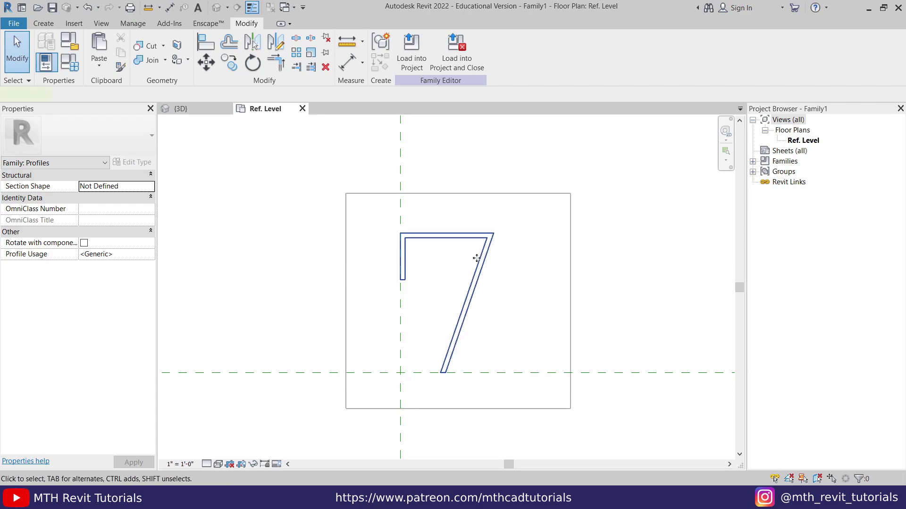
left_click(349, 172)
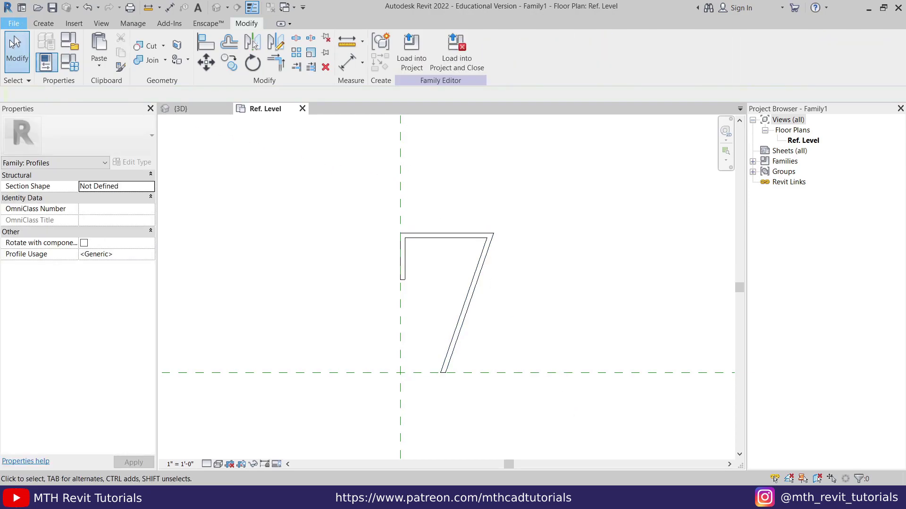
Step: Save Family1 as Handrail.rfa, then load it into the Staircase Tutorial project
left_click(14, 24)
mouse_move(49, 179)
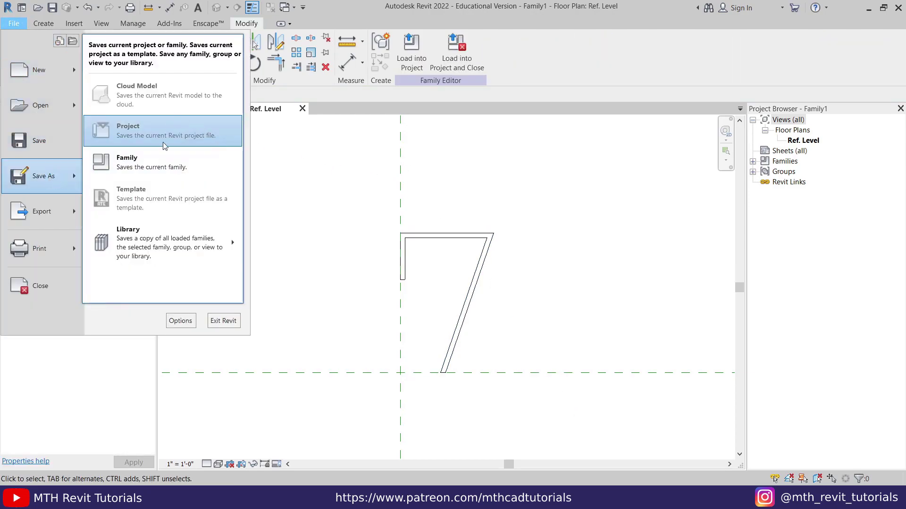
left_click(159, 155)
left_click(222, 412)
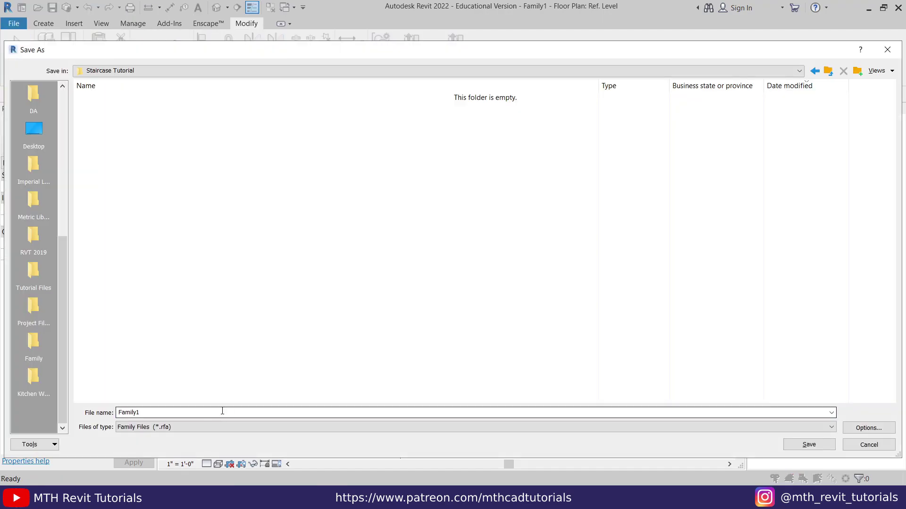
double_click(217, 413)
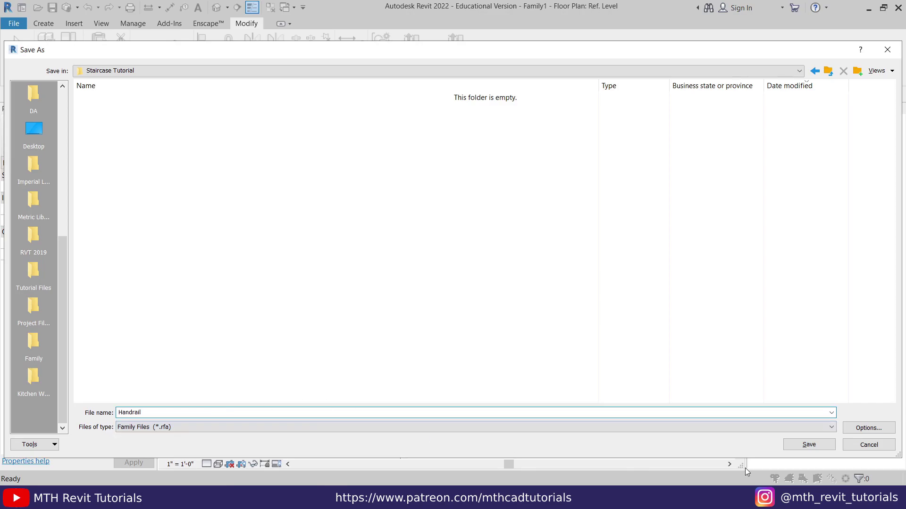
type("Handrail")
left_click(808, 444)
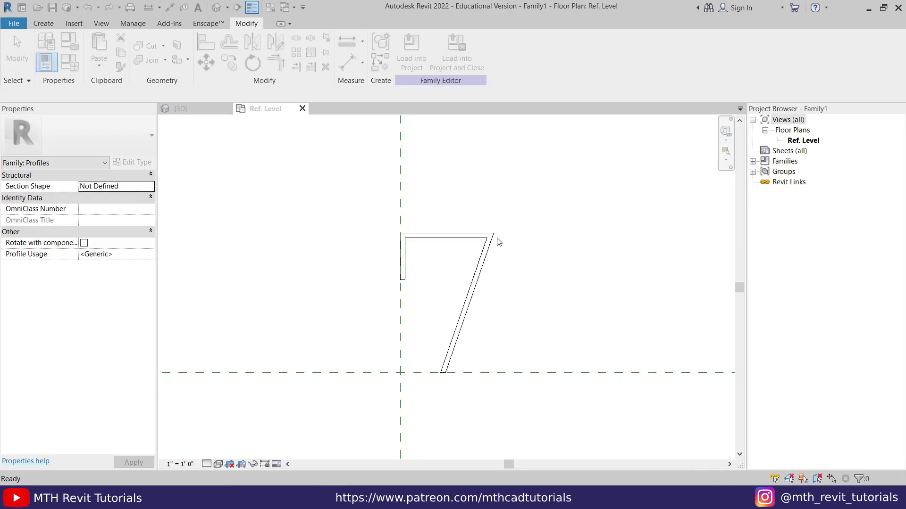
left_click(414, 62)
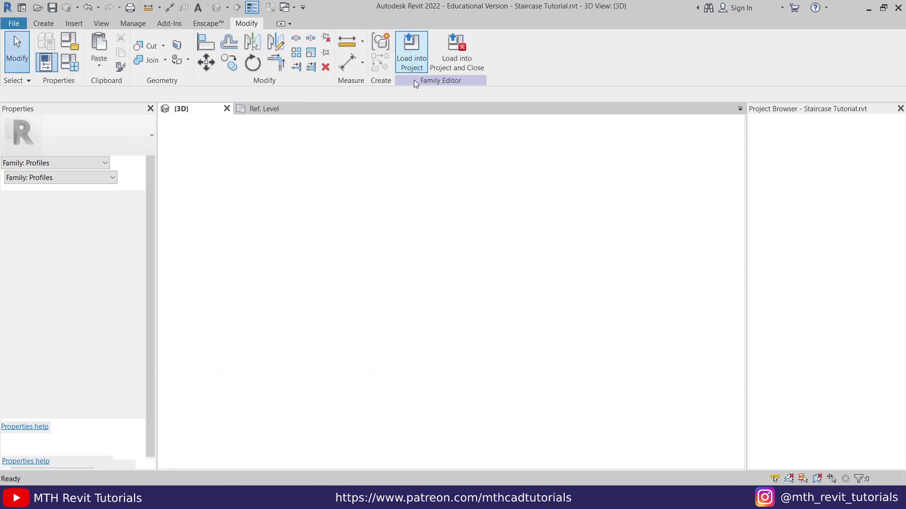
Step: Select the Wall Mount Handrail and open its top rail type from Edit Type
scroll(384, 300, "up", 2)
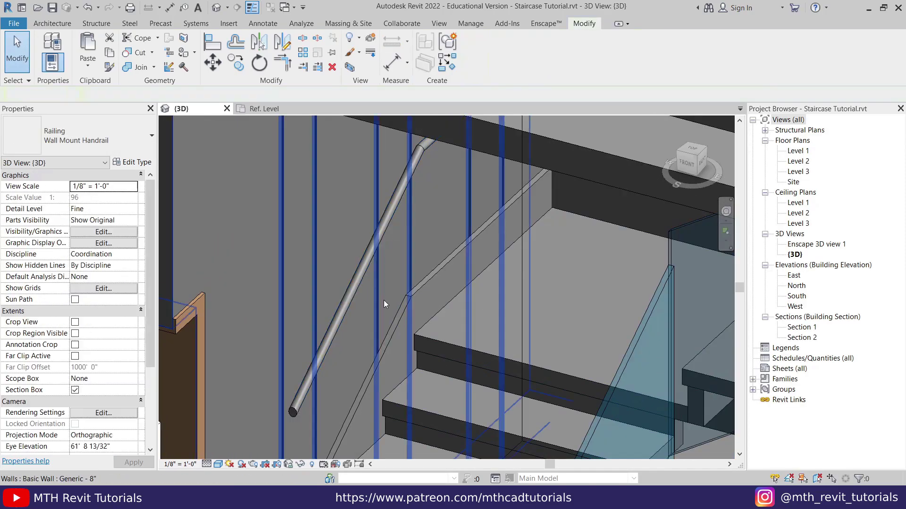
left_click(355, 282)
left_click(134, 163)
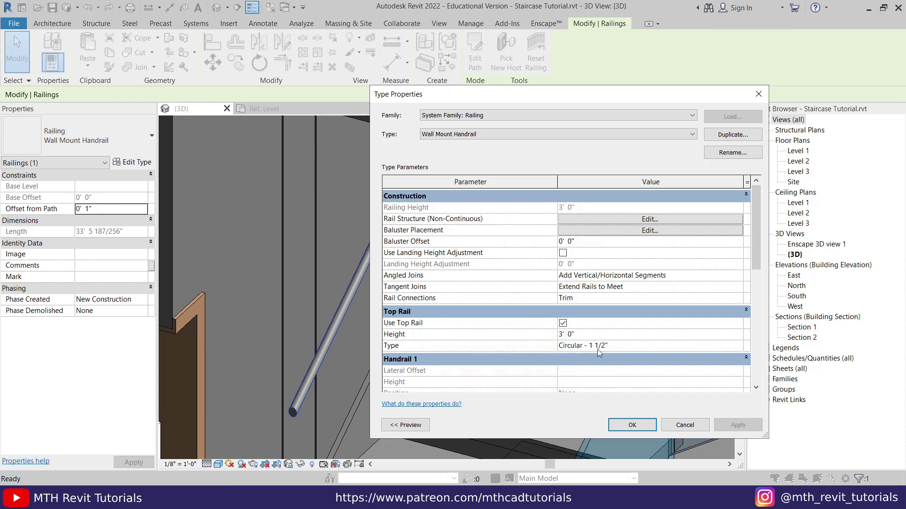
left_click(651, 346)
left_click(737, 346)
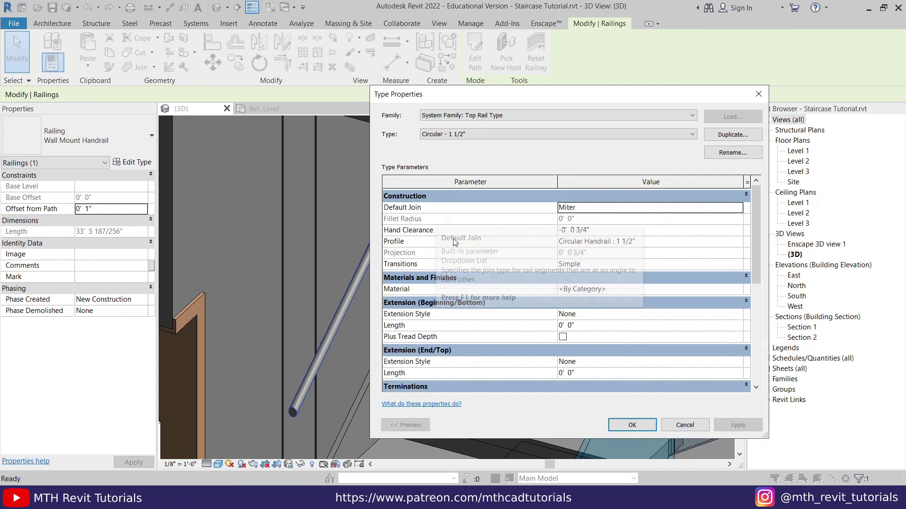
Step: Set the Circular - 1 1/2" top rail's Profile to Handrail : Handrail and confirm
scroll(514, 286, "down", 4)
scroll(503, 283, "up", 5)
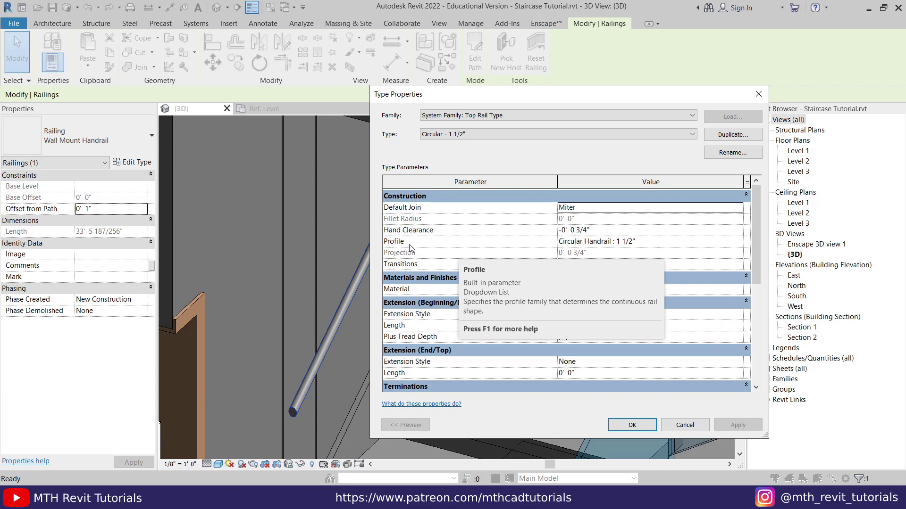
left_click(737, 241)
left_click(737, 241)
scroll(676, 296, "down", 1)
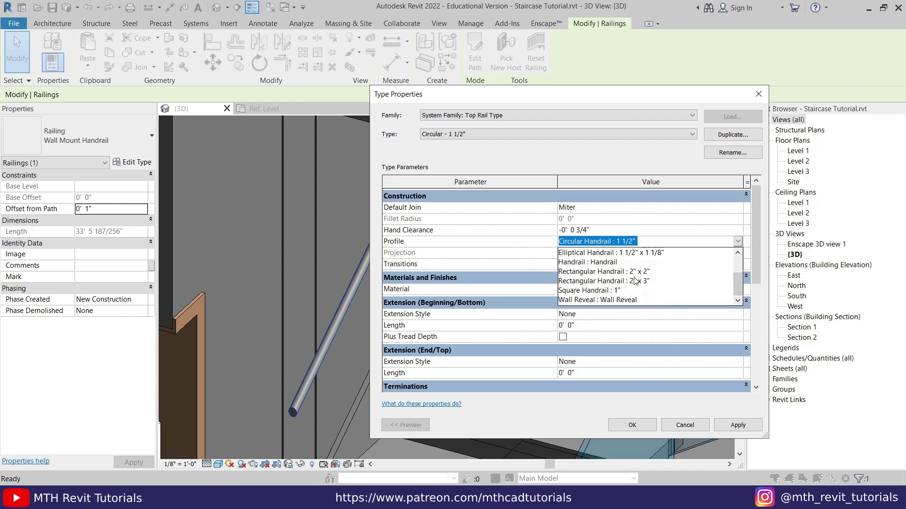
left_click(598, 263)
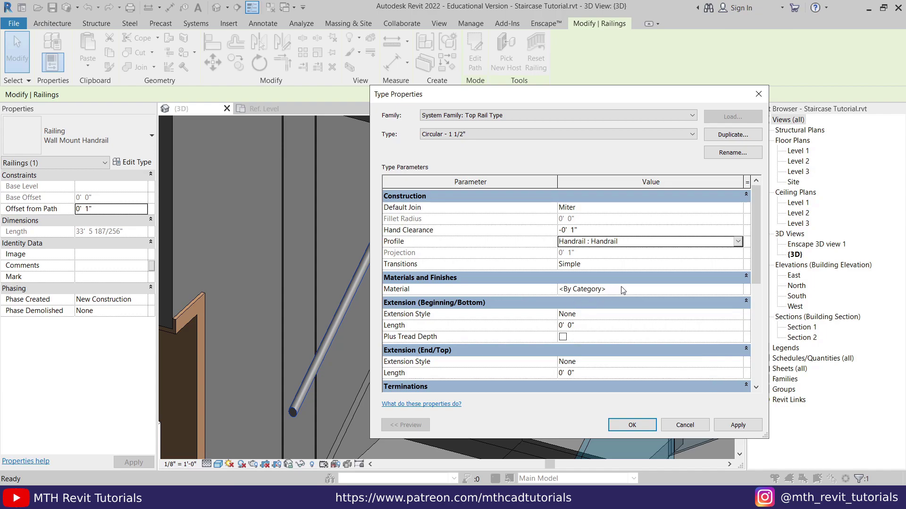
scroll(626, 295, "down", 2)
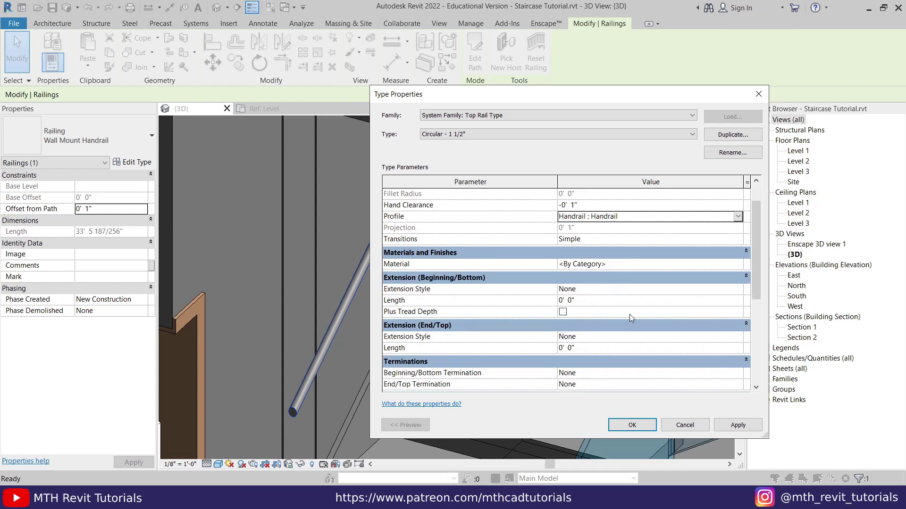
left_click(632, 426)
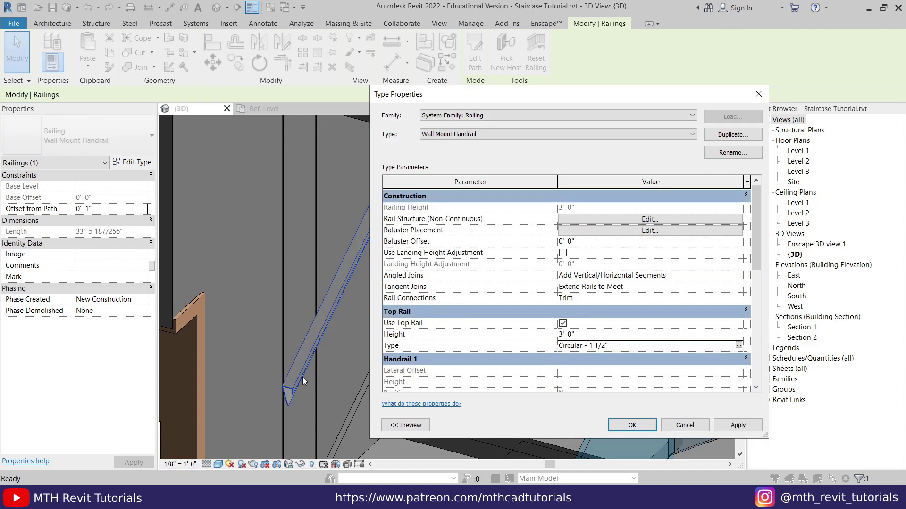
Step: Confirm the railing type changes, deselect the railing, and orbit to view the stairs
left_click(629, 425)
scroll(253, 415, "up", 4)
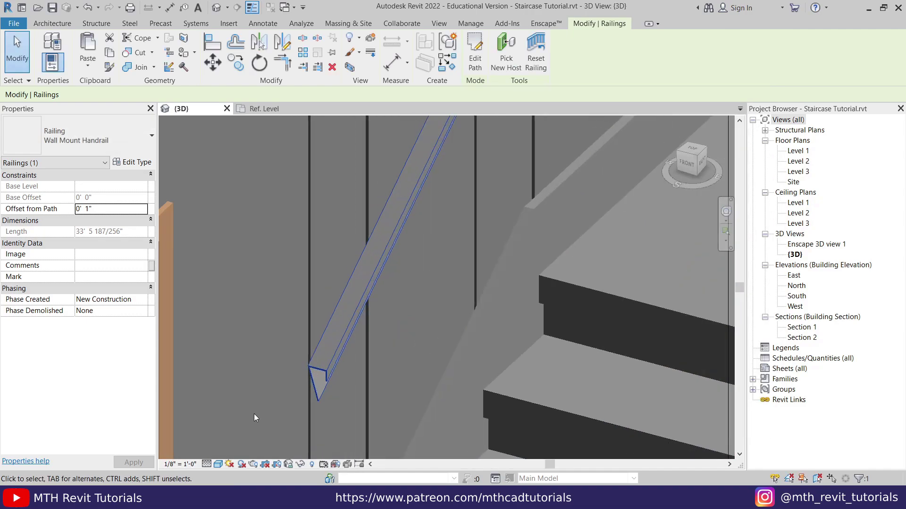
left_click(377, 380)
middle_click_drag(376, 381, 365, 333, "shift")
Step: Mirror all Handrail profile lines, without copying, about a vertical axis through the top line's midpoint
left_click(275, 111)
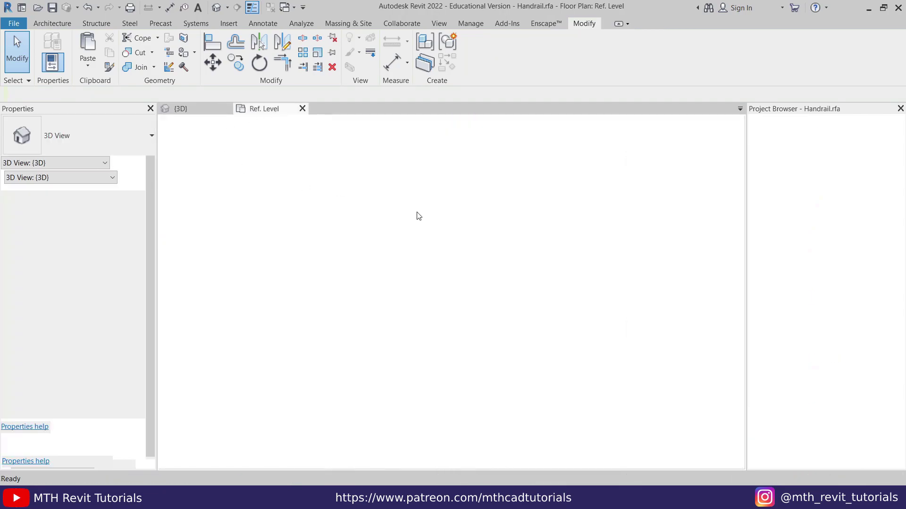
left_click_drag(334, 182, 582, 442)
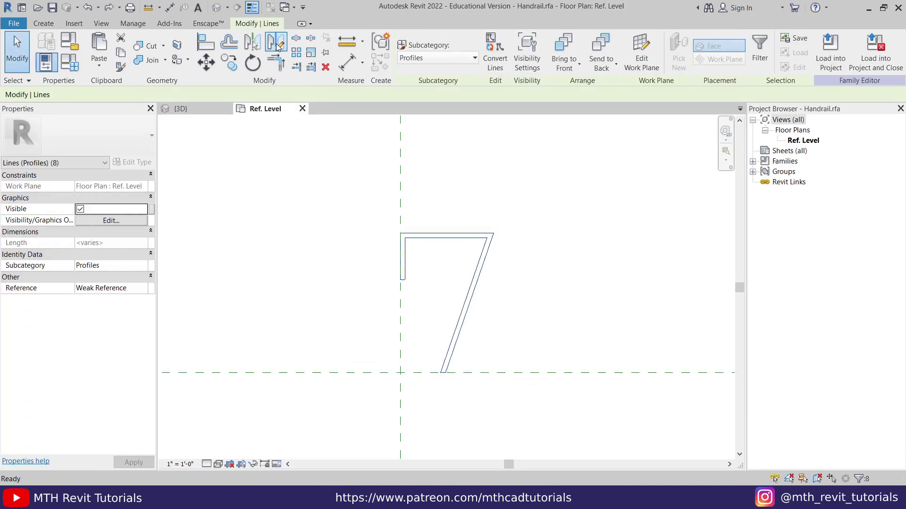
left_click(276, 42)
left_click(71, 94)
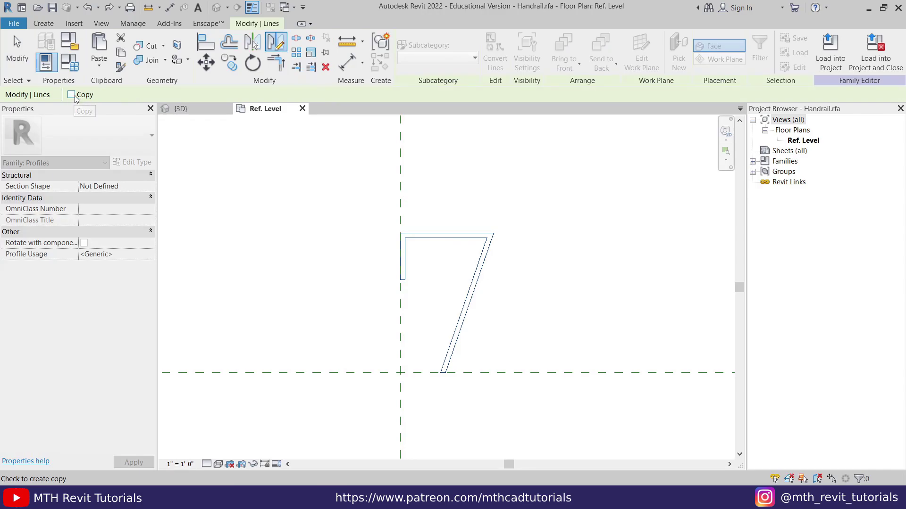
left_click(446, 233)
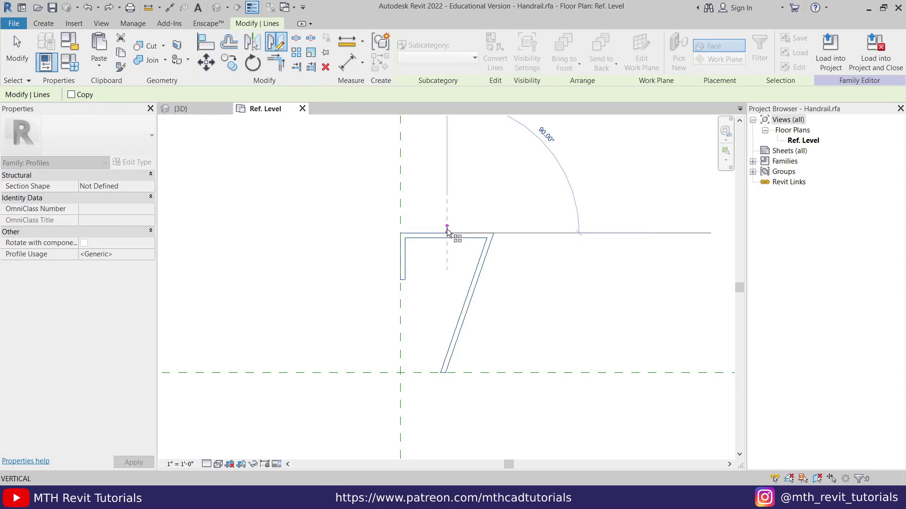
left_click(444, 178)
left_click(428, 255)
scroll(427, 255, "up", 2)
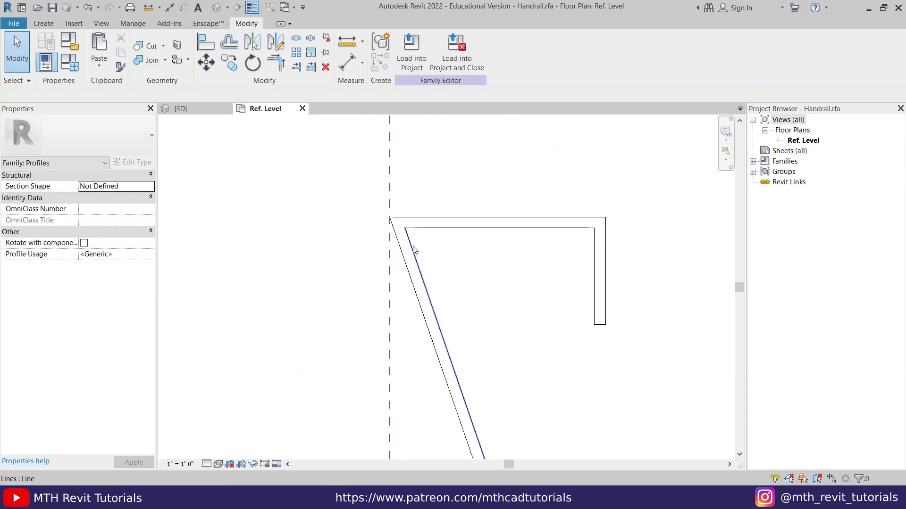
scroll(384, 171, "down", 1)
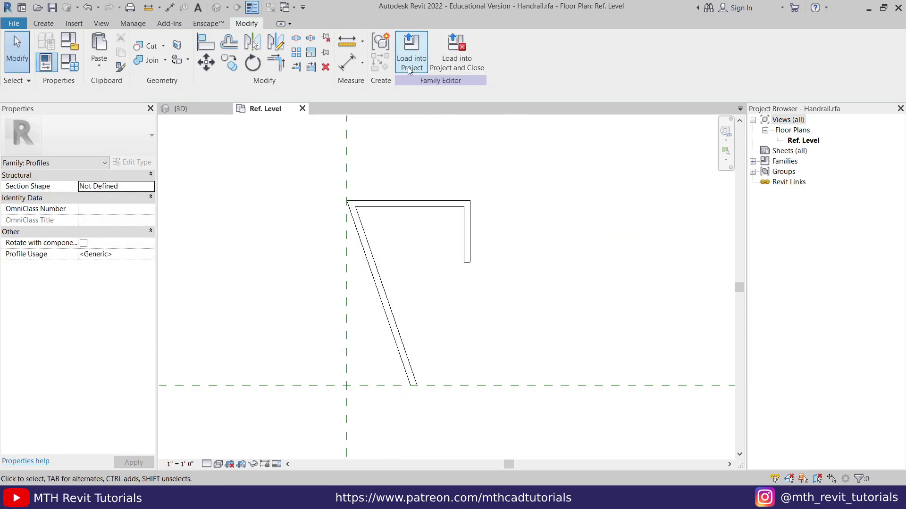
Step: Reload Handrail into Staircase Tutorial, overwriting the existing version and parameters, then orbit to check the rail
left_click(411, 51)
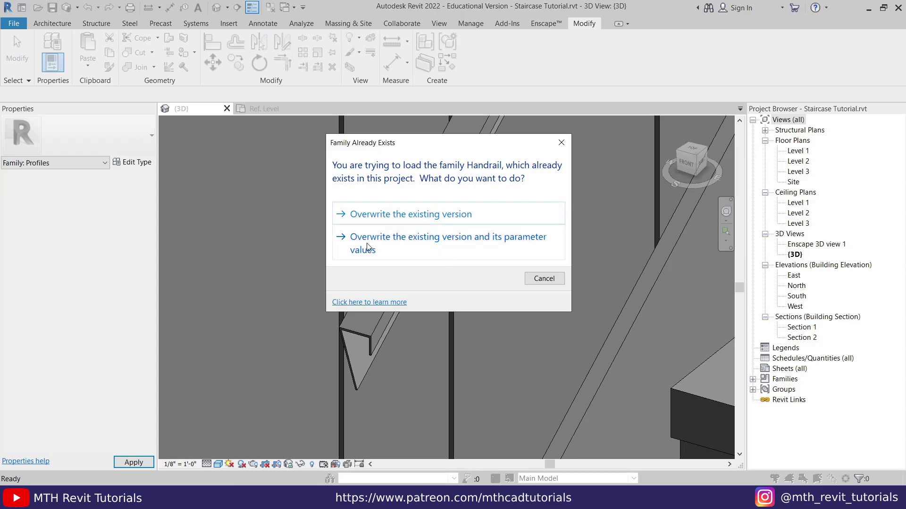
left_click(411, 245)
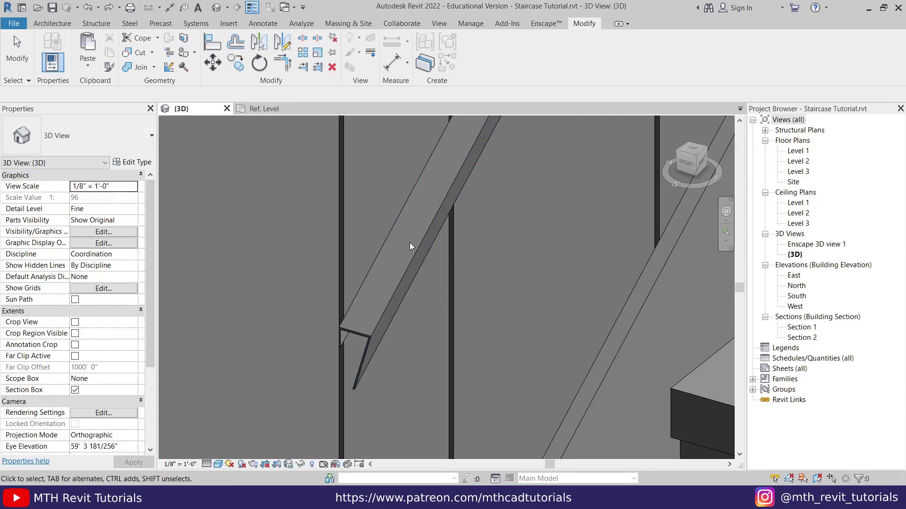
scroll(377, 279, "up", 5)
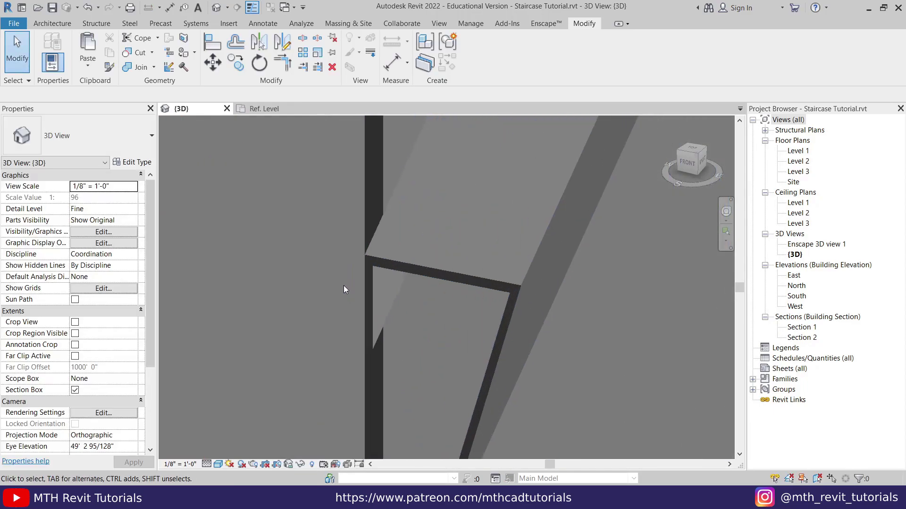
scroll(373, 254, "down", 2)
scroll(332, 297, "up", 2)
scroll(332, 297, "down", 6)
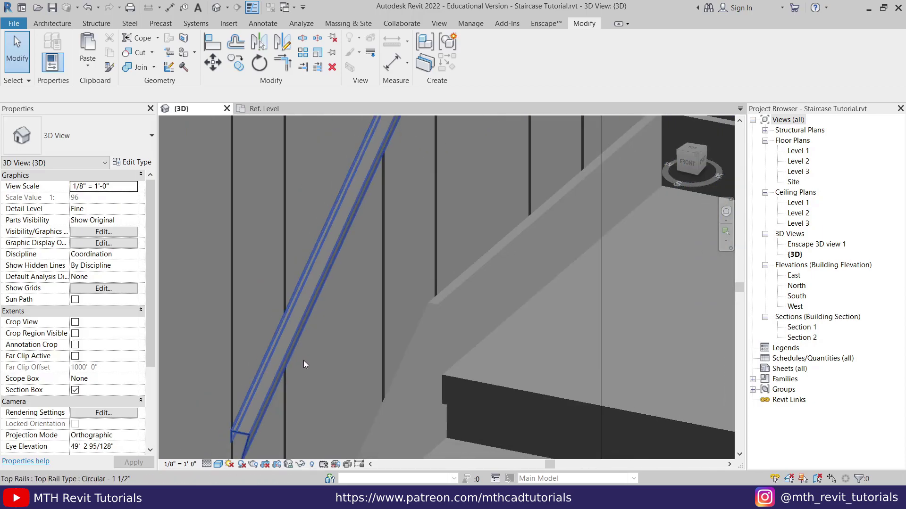
middle_click_drag(354, 255, 418, 317, "shift")
scroll(448, 342, "down", 4)
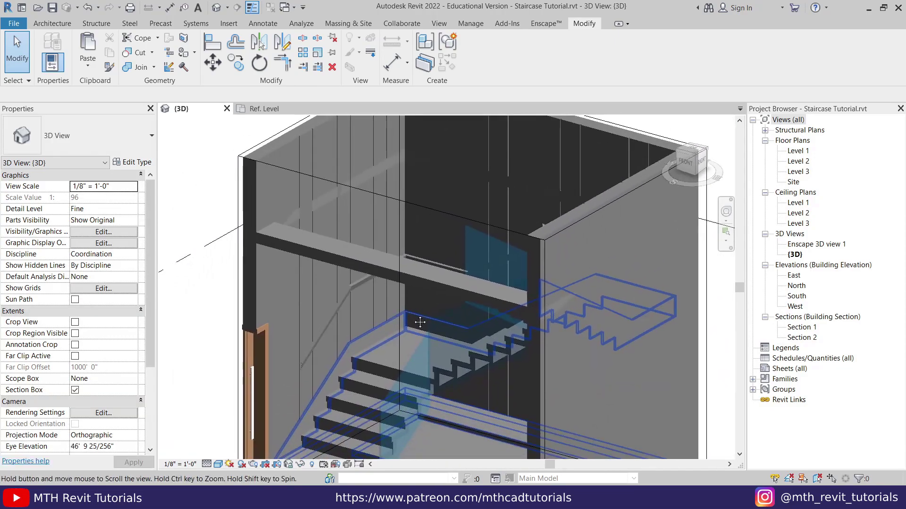